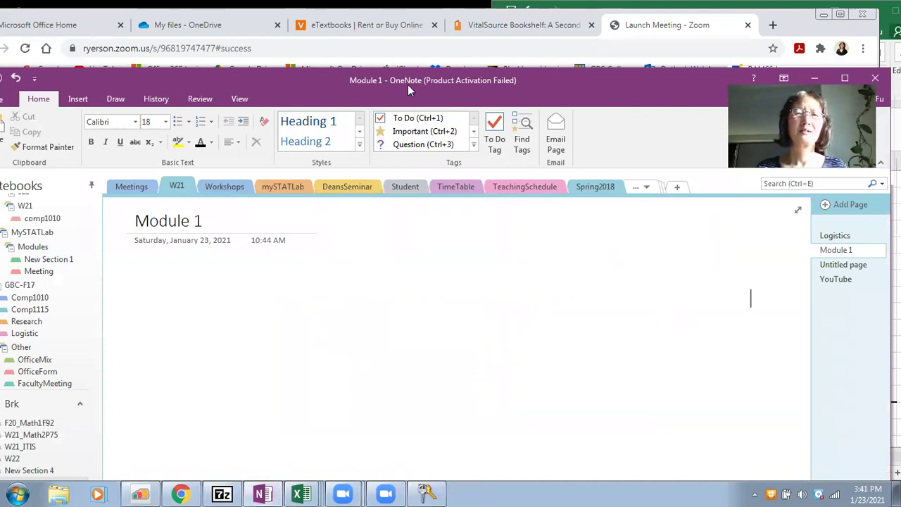
Switch from the OneNote Module 1 page to the VitalSource Bookshelf textbook in Chrome
click(194, 26)
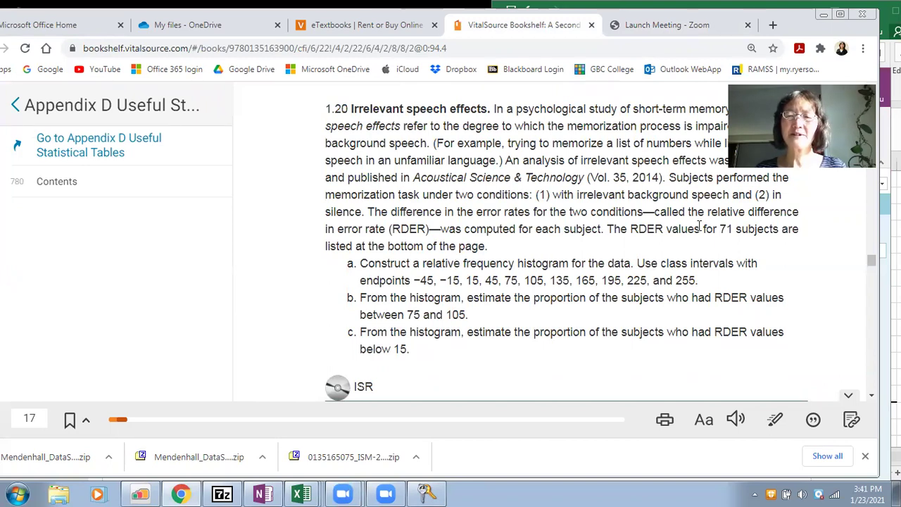
Highlight exercise 1.20's subject count and part (a) instructions, then list the open Excel workbooks
drag(719, 231, 755, 230)
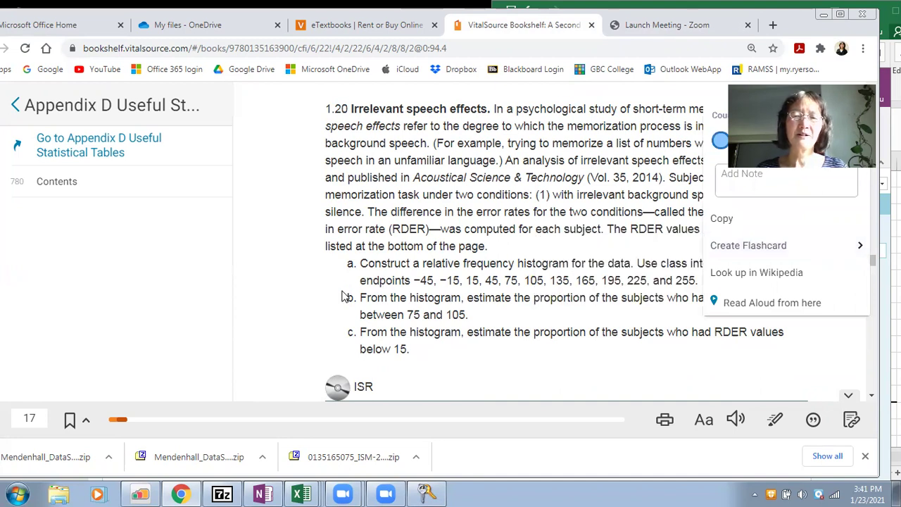
drag(364, 264, 428, 278)
click(599, 244)
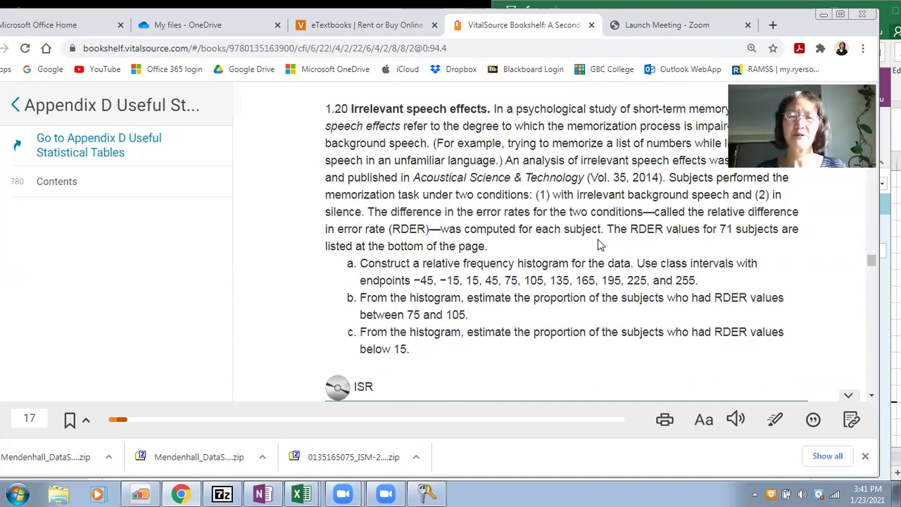
click(301, 493)
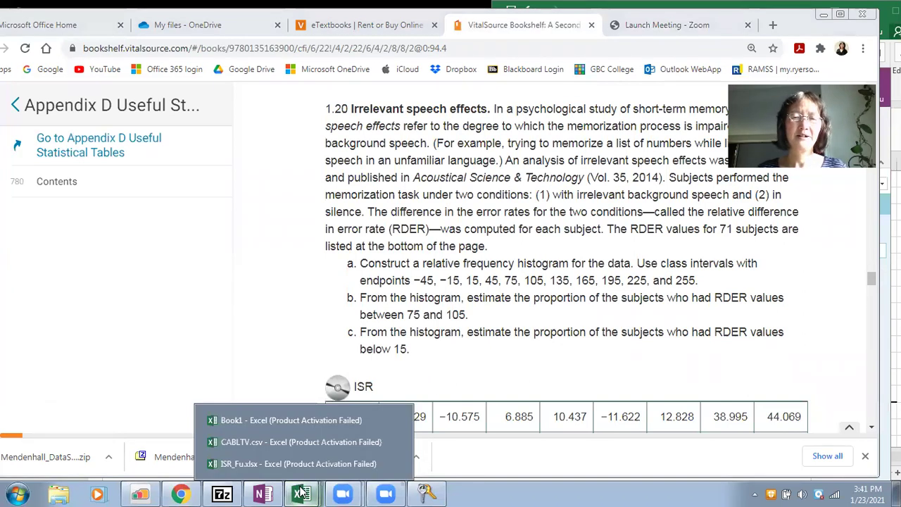
Open ISR_Fu.xlsx in a restored window, narrowed and lengthened to sit beside the textbook
click(283, 458)
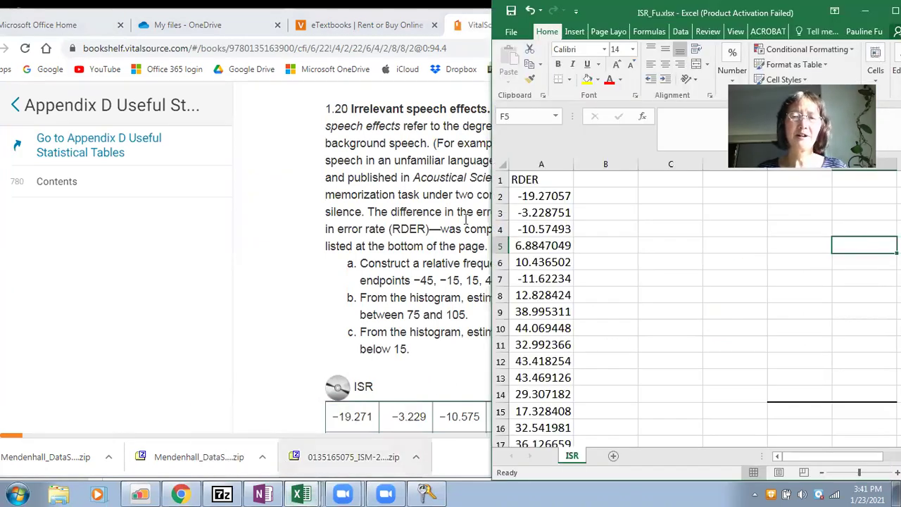
double_click(811, 11)
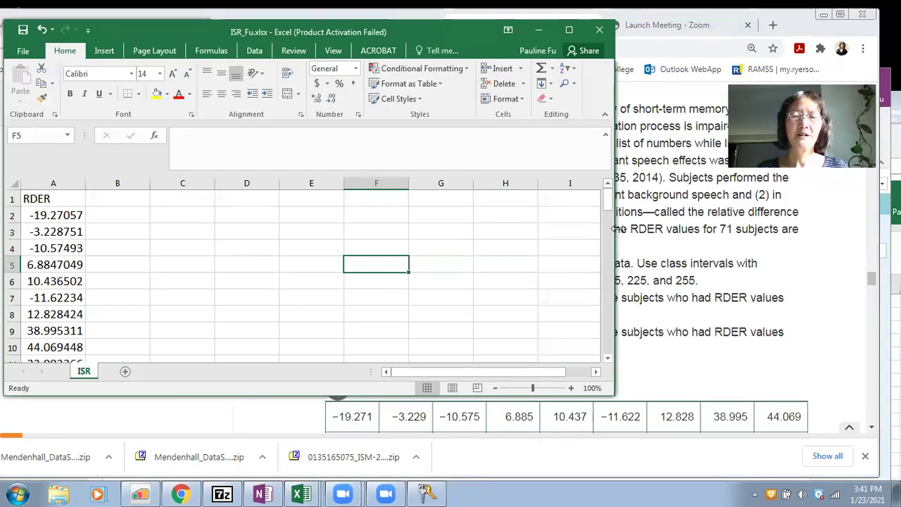
drag(617, 229, 435, 237)
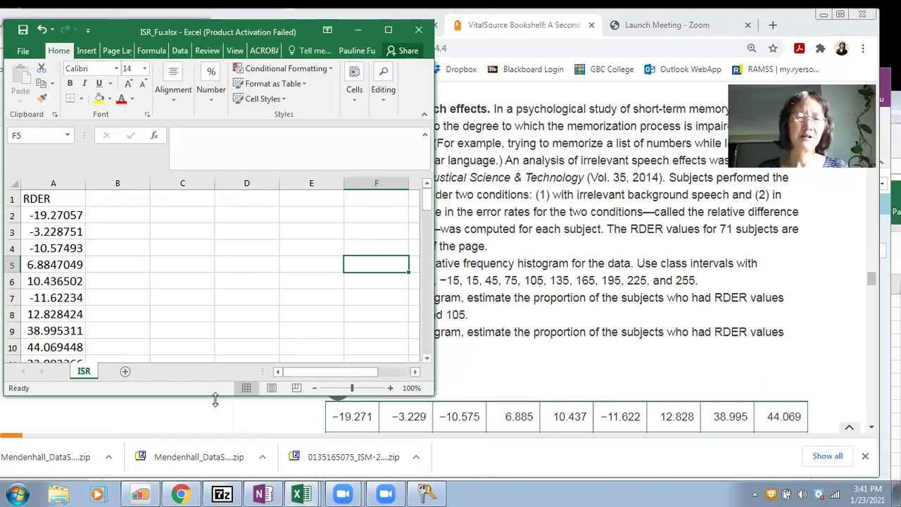
drag(215, 399, 208, 426)
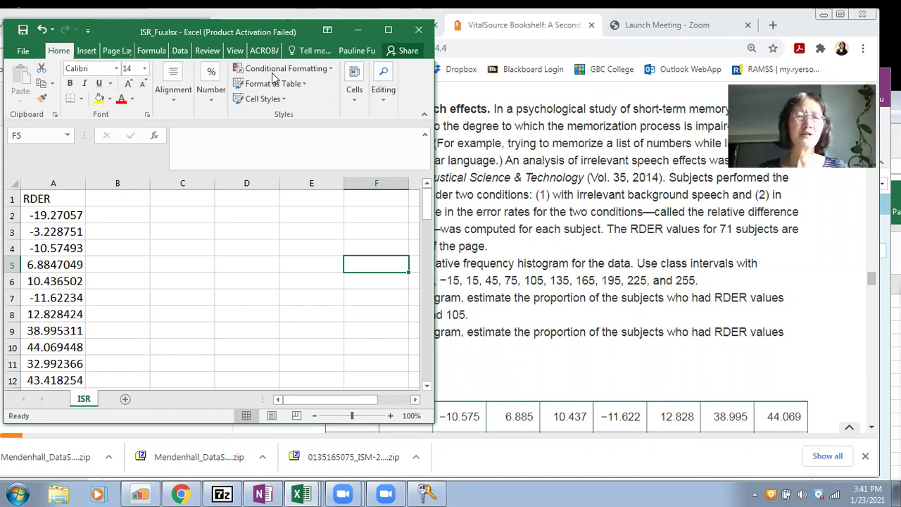
click(163, 213)
Enter the header 'bin' in cell C1
text(bin)
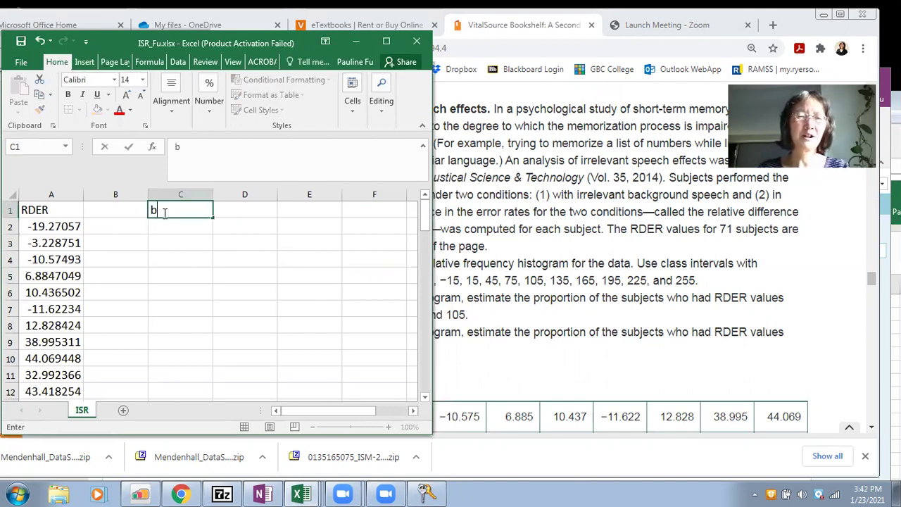
key(BackSpace)
key(BackSpace)
key(BackSpace)
text(bin)
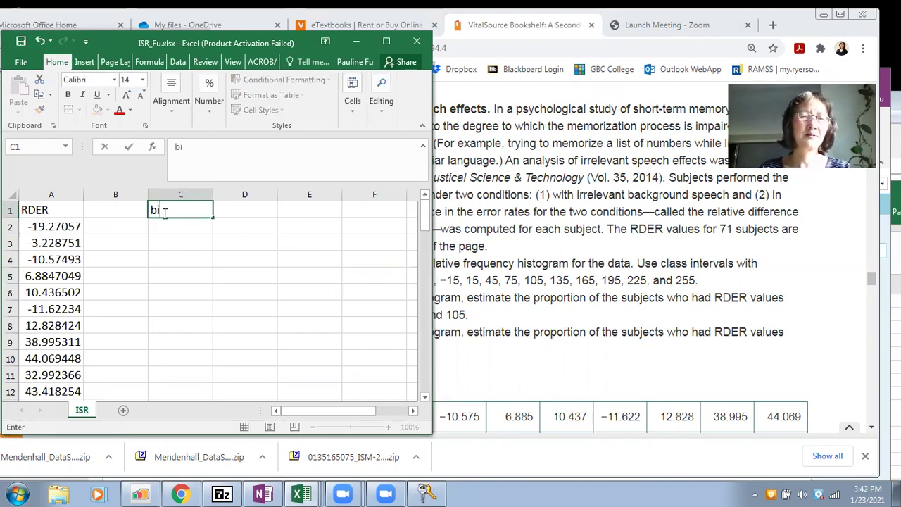
click(163, 230)
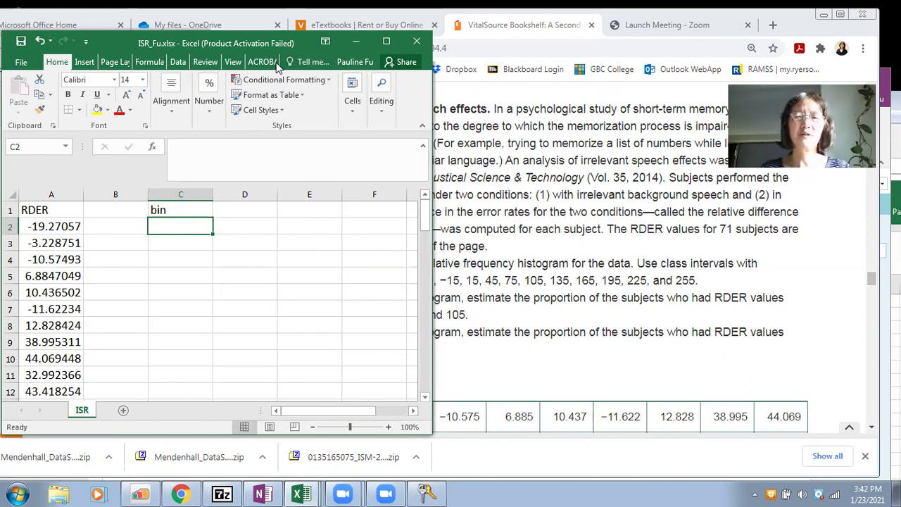
Read the class endpoints in the textbook, then return to ISR_Fu and try an entry of 45
drag(303, 38, 187, 48)
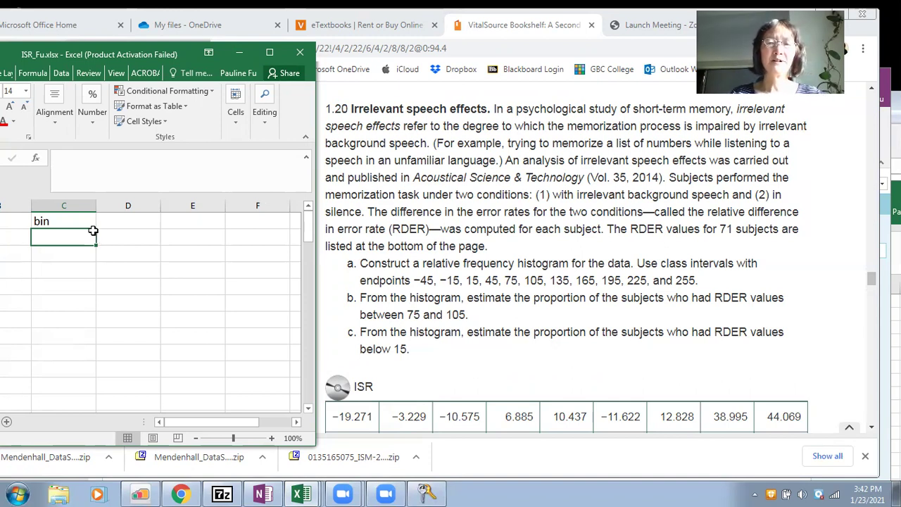
click(435, 280)
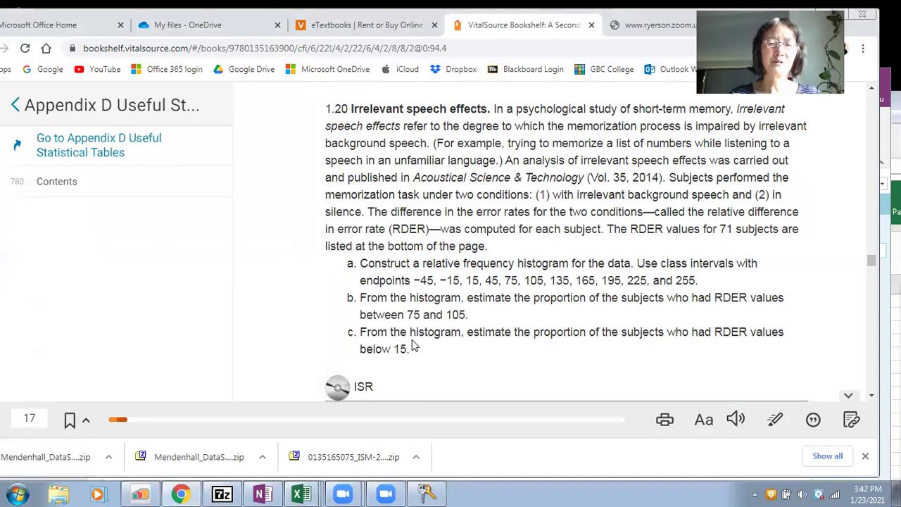
mouse_move(305, 493)
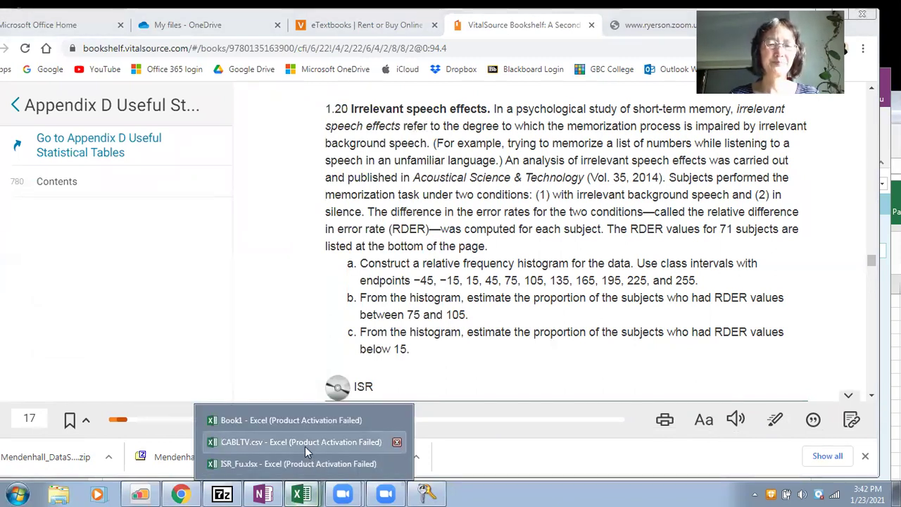
click(268, 461)
click(207, 316)
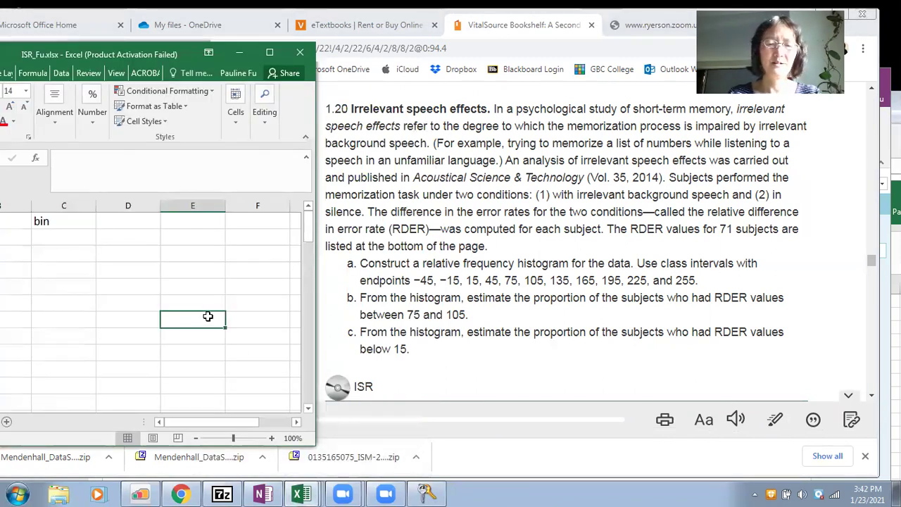
text(45)
key(Return)
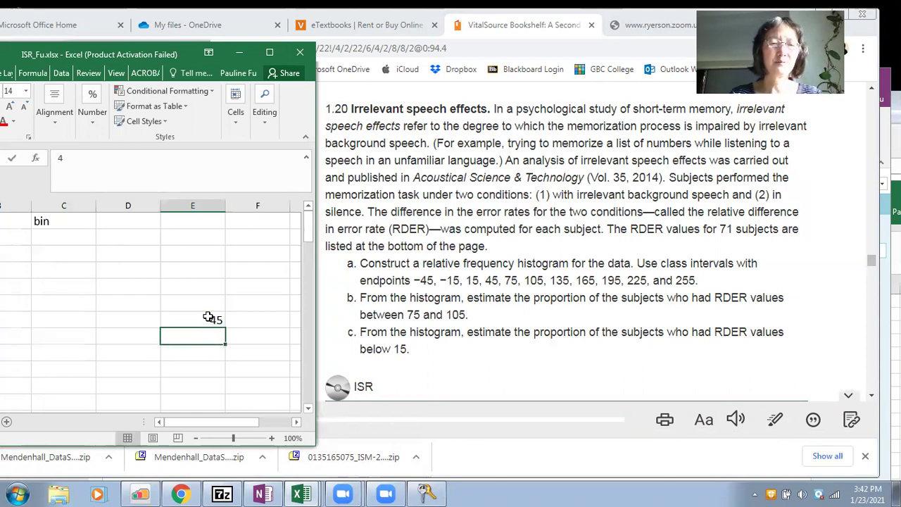
click(208, 317)
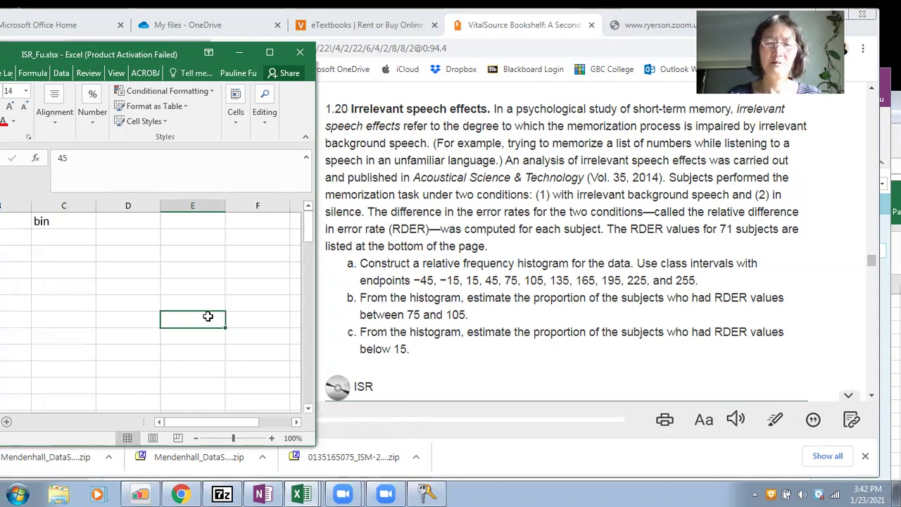
Enter -45 and -15 under the header and fill the series down to 255
click(60, 242)
text(-)
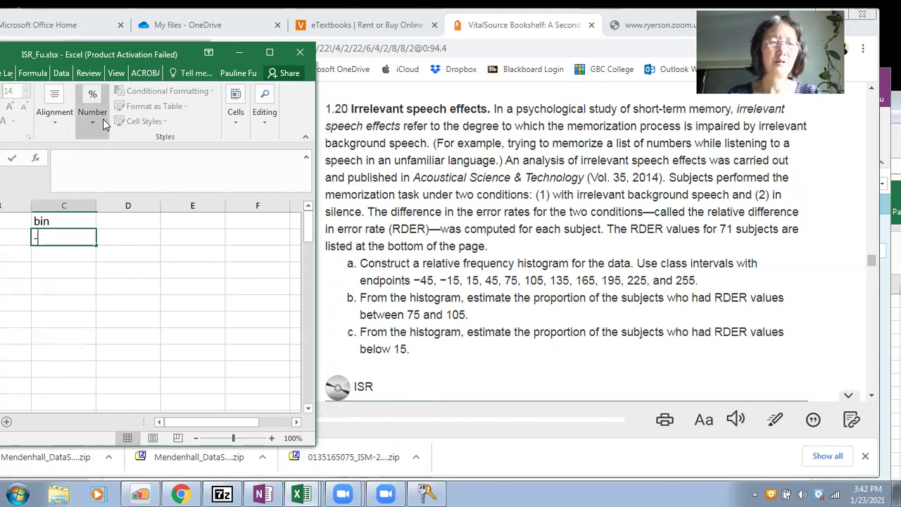
text(45)
key(Return)
text(-15)
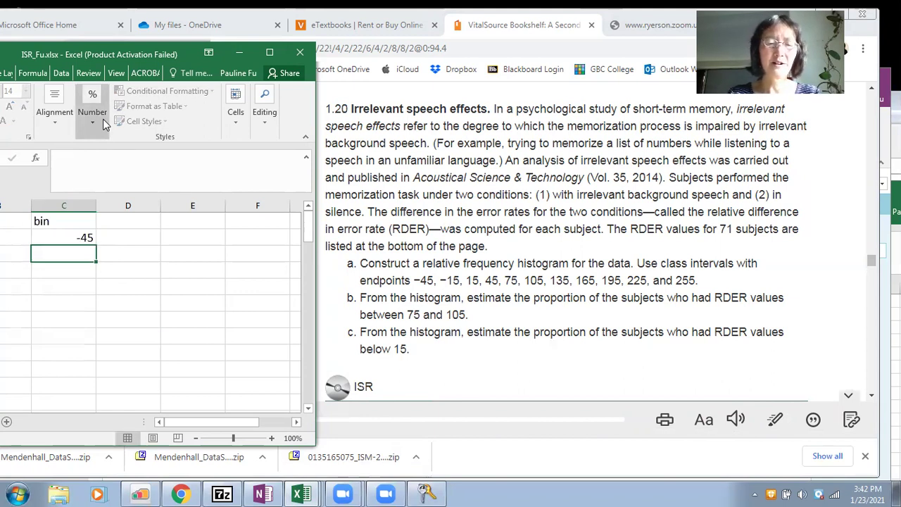
key(Return)
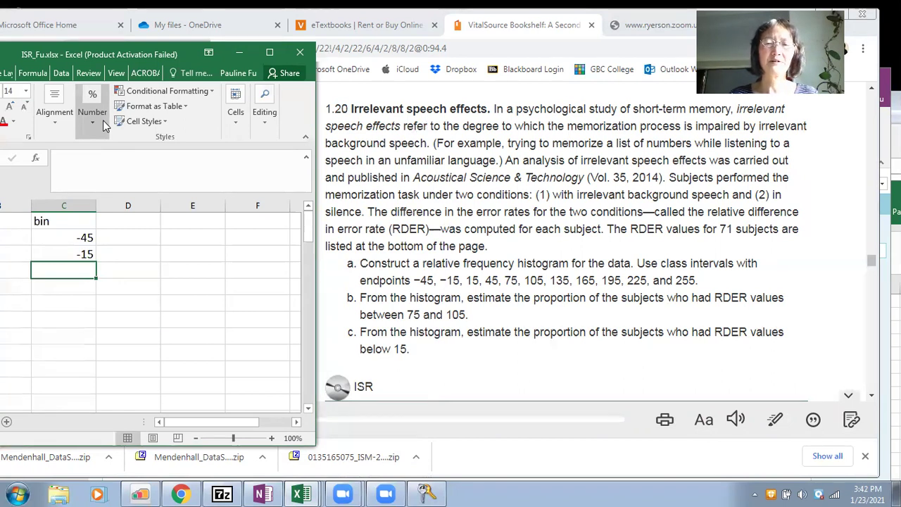
drag(69, 239, 68, 255)
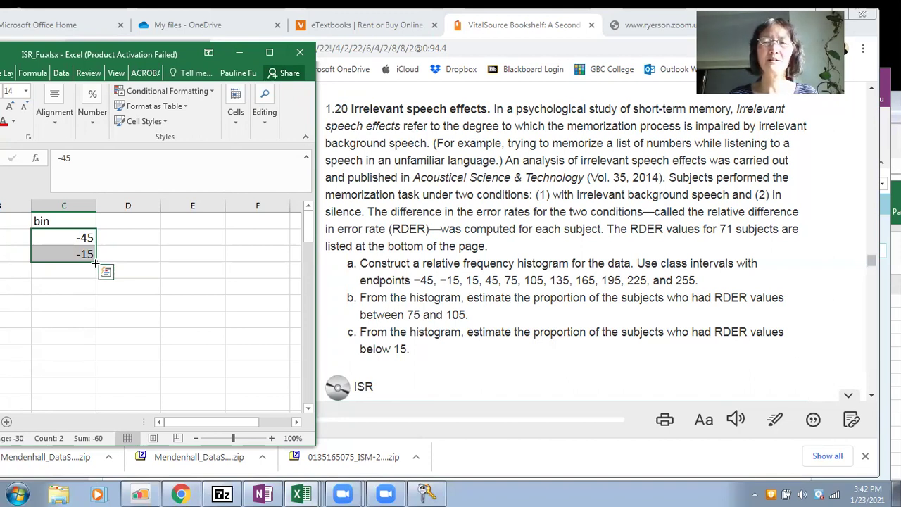
drag(95, 262, 83, 407)
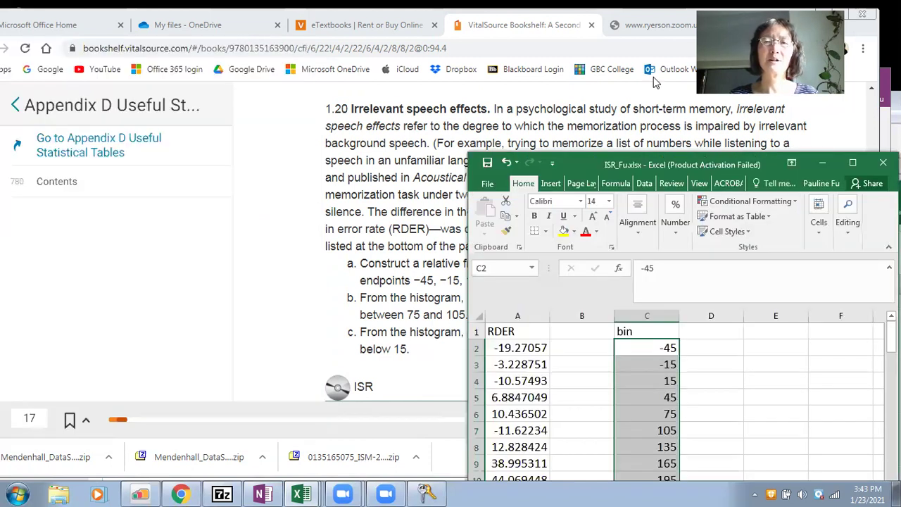
drag(128, 50, 711, 159)
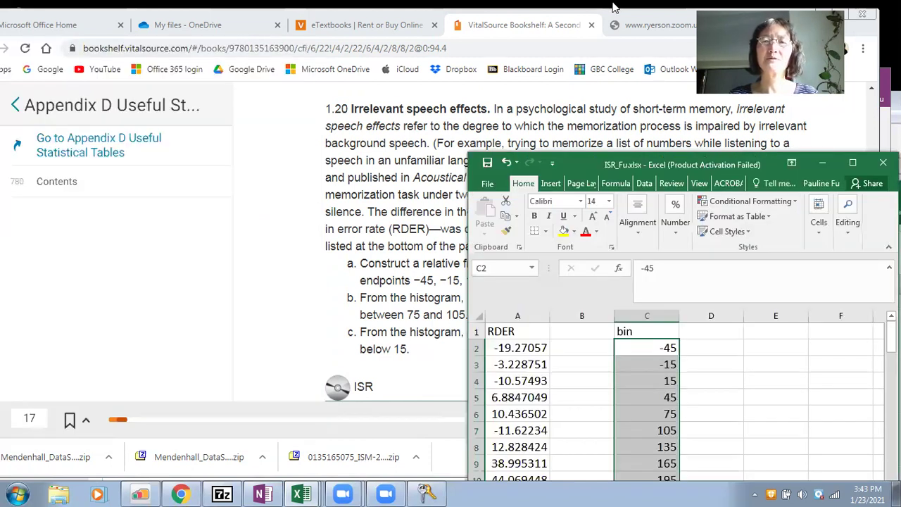
Rearrange the textbook and Excel windows and look at the Data tools and File area
click(613, 7)
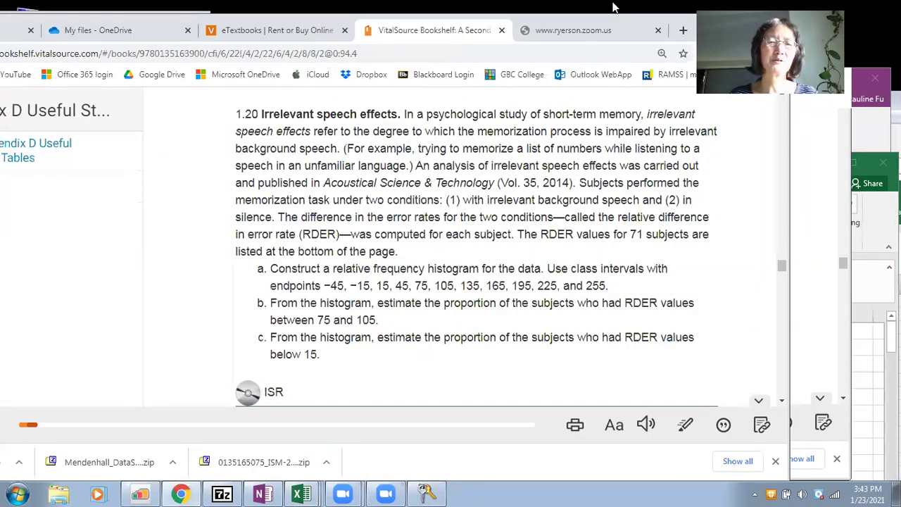
drag(613, 7, 396, 9)
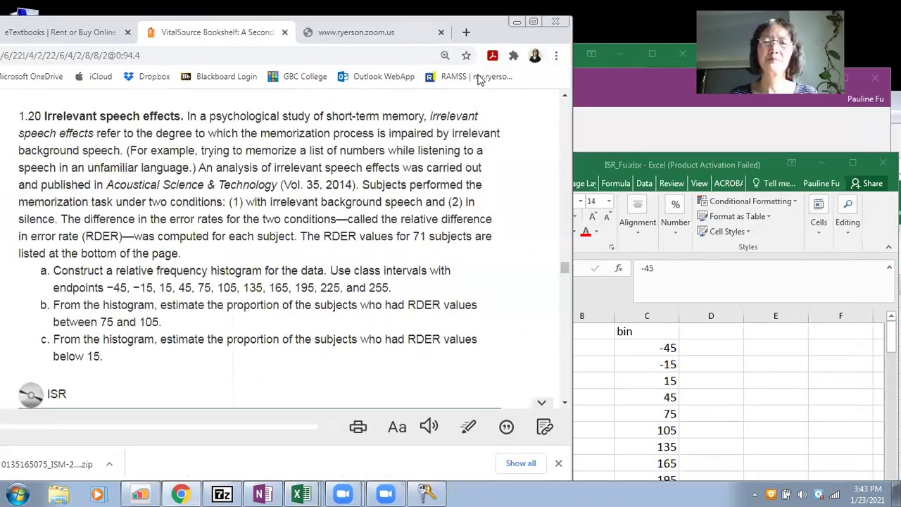
click(591, 161)
drag(591, 162, 602, 80)
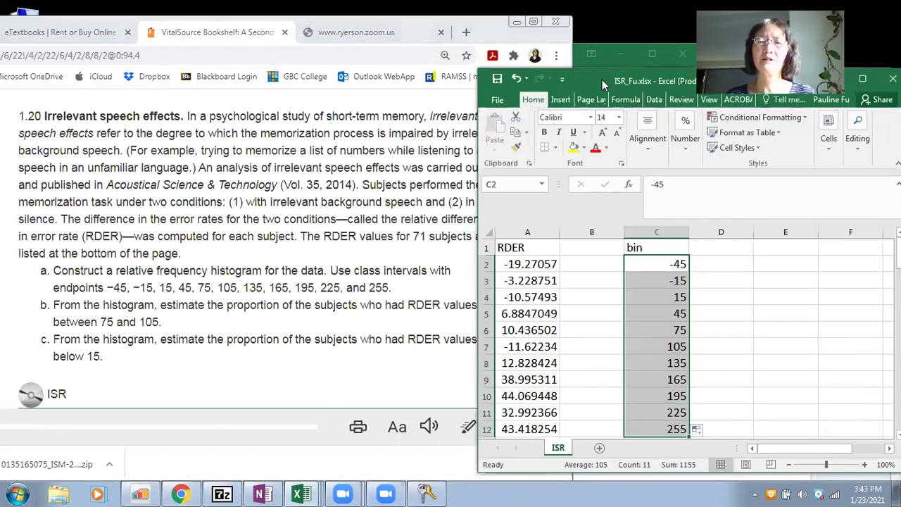
click(655, 100)
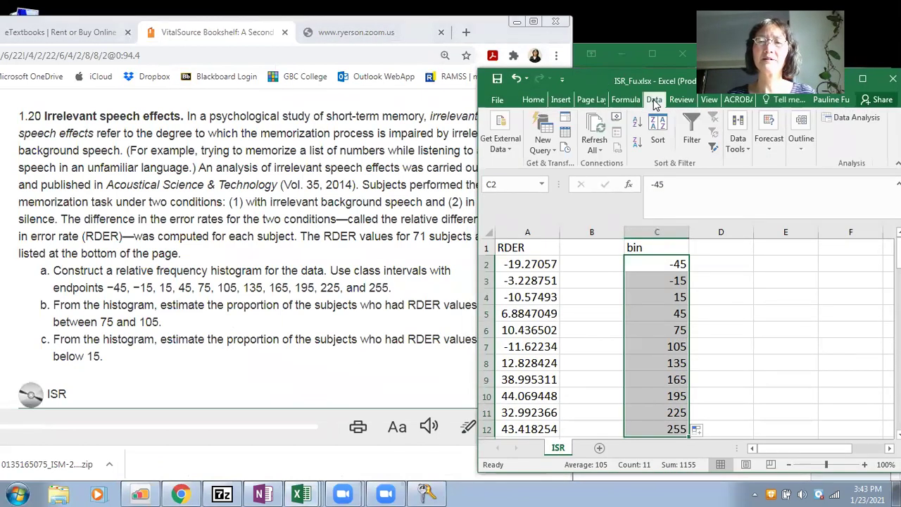
drag(599, 74, 526, 93)
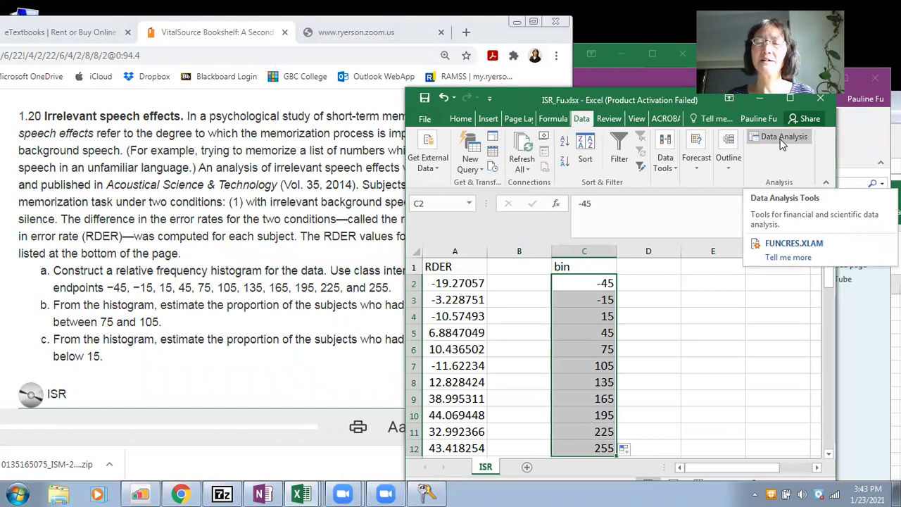
click(425, 119)
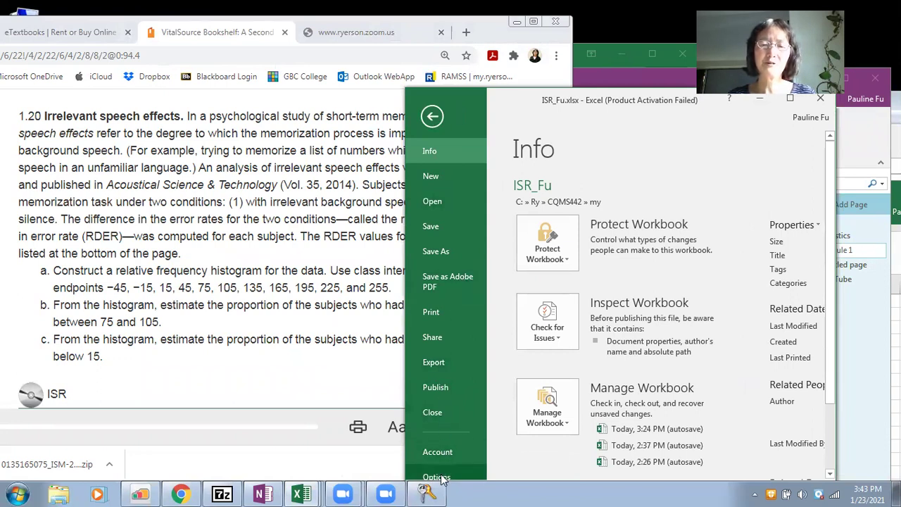
key(Escape)
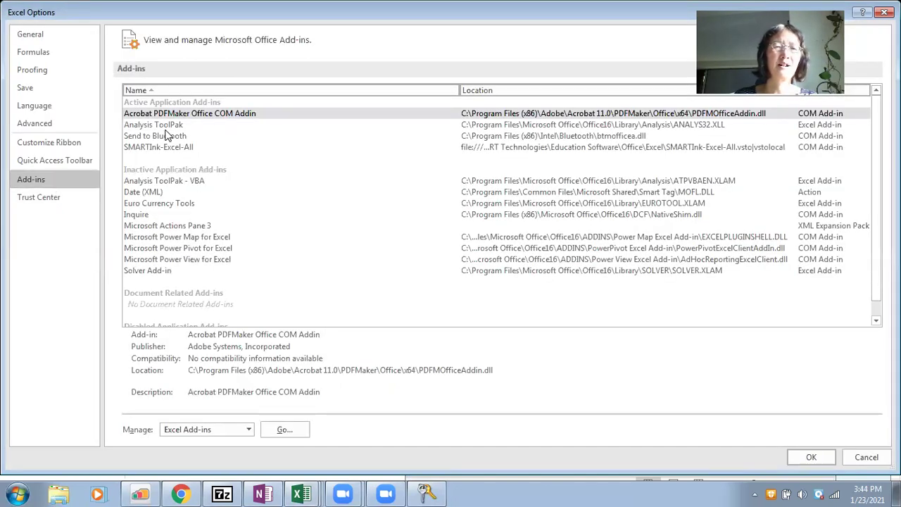
Select the Analysis ToolPak add-in, then resize, move and close the Excel Options dialog
click(156, 126)
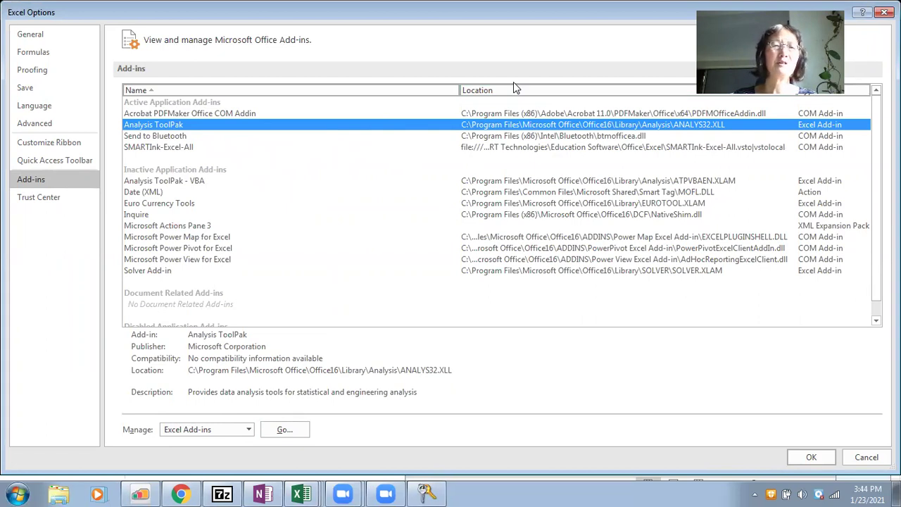
double_click(156, 17)
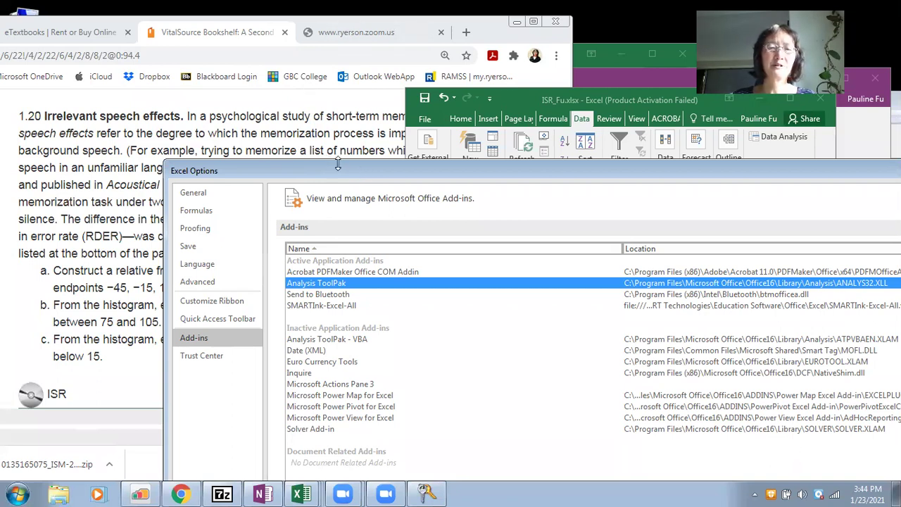
drag(338, 164, 329, 117)
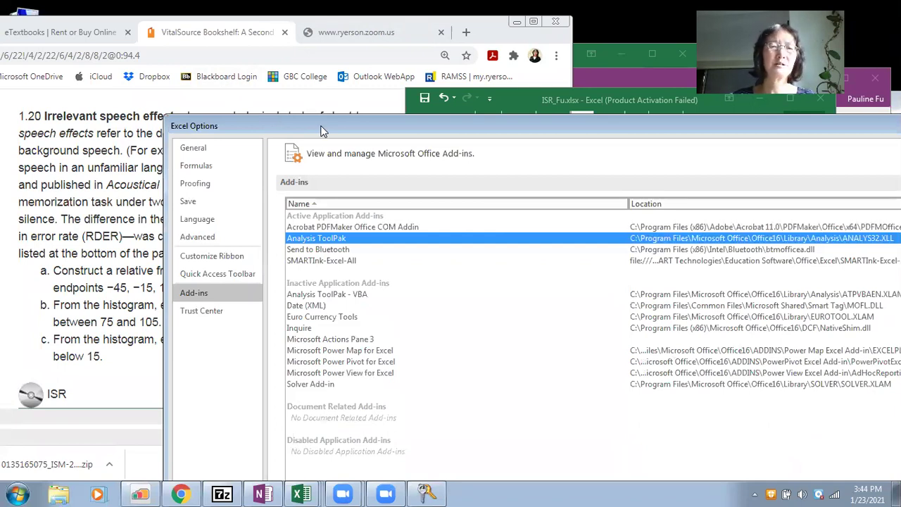
drag(322, 131, 182, 197)
drag(616, 197, 422, 218)
click(713, 212)
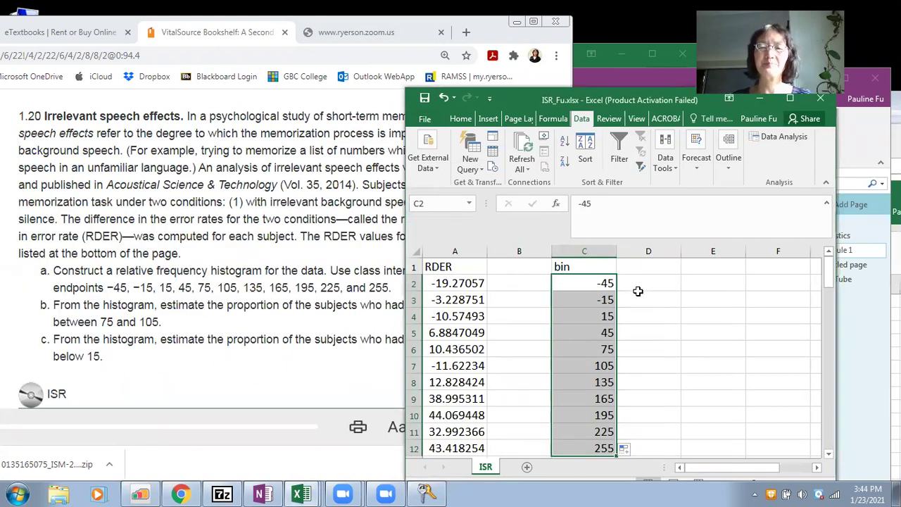
Run the Histogram tool with input A2:A72, bins C2:C12, output at E2 and chart output
click(767, 143)
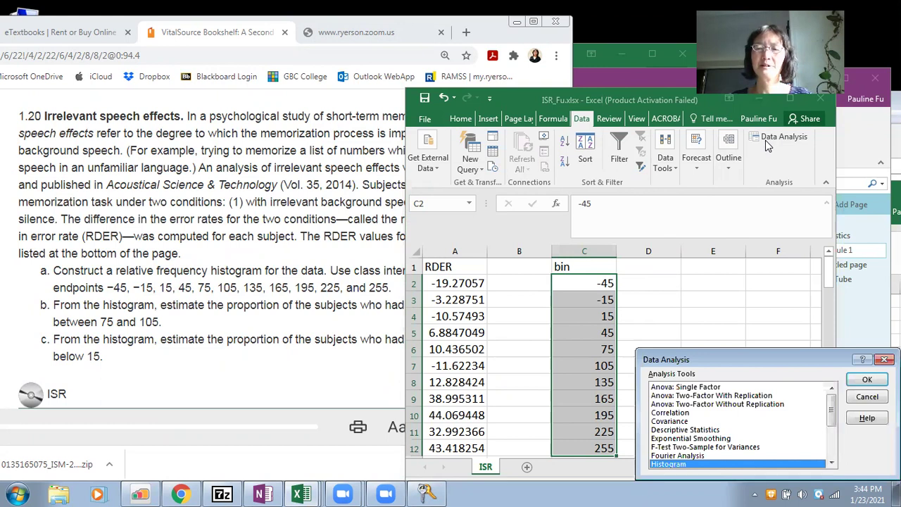
click(866, 379)
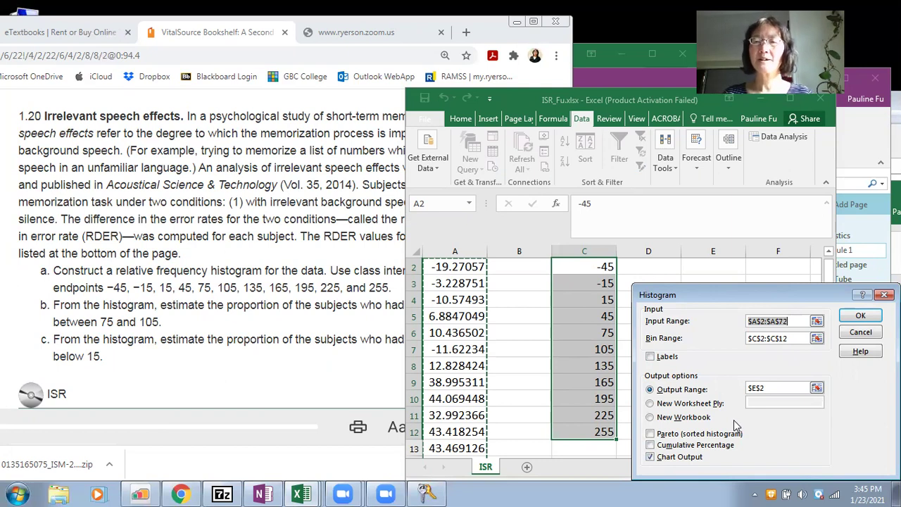
click(864, 314)
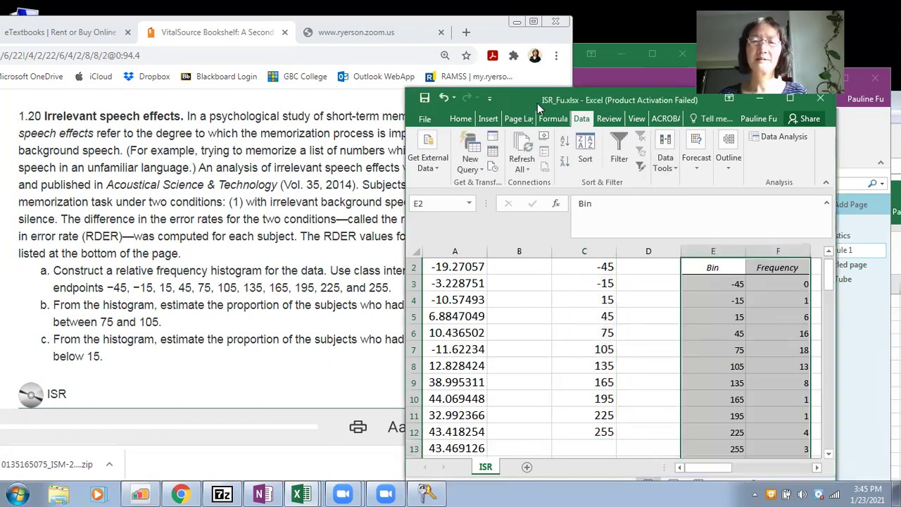
Move and widen the Excel window until the full histogram chart is visible
drag(521, 96, 359, 89)
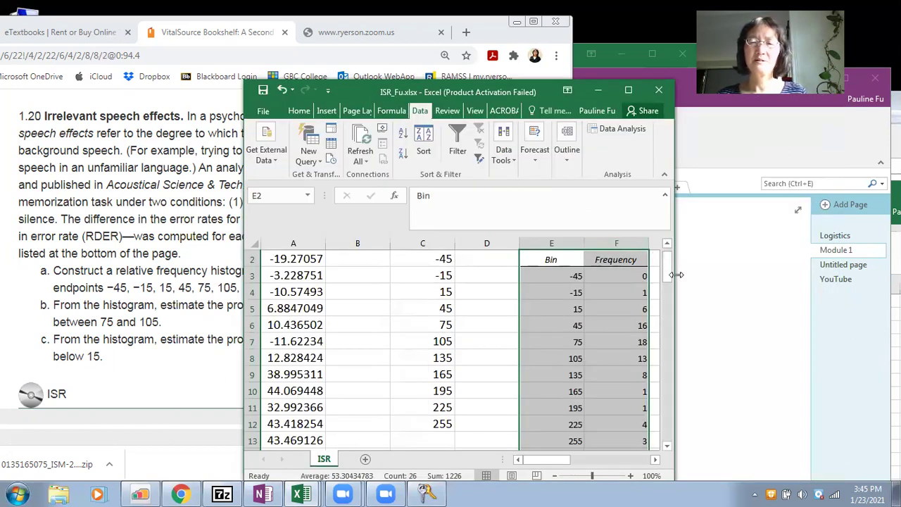
drag(675, 274, 880, 275)
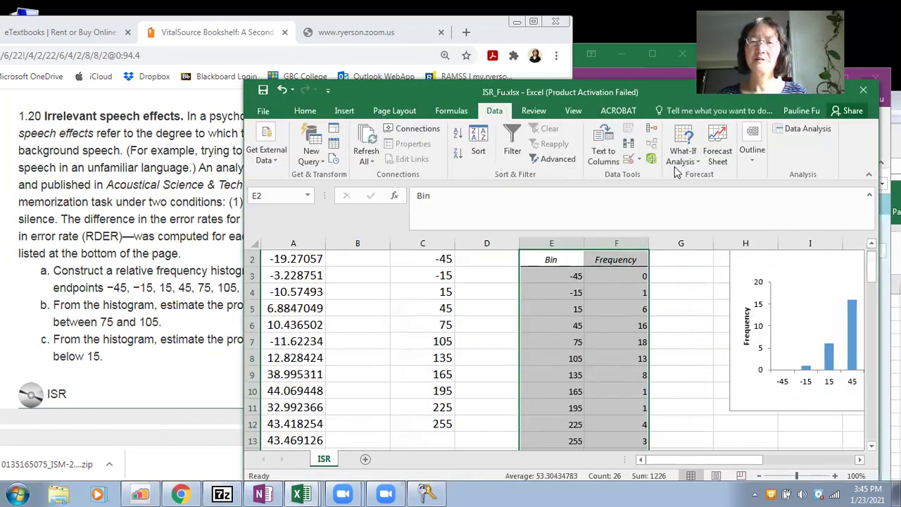
drag(661, 88, 405, 21)
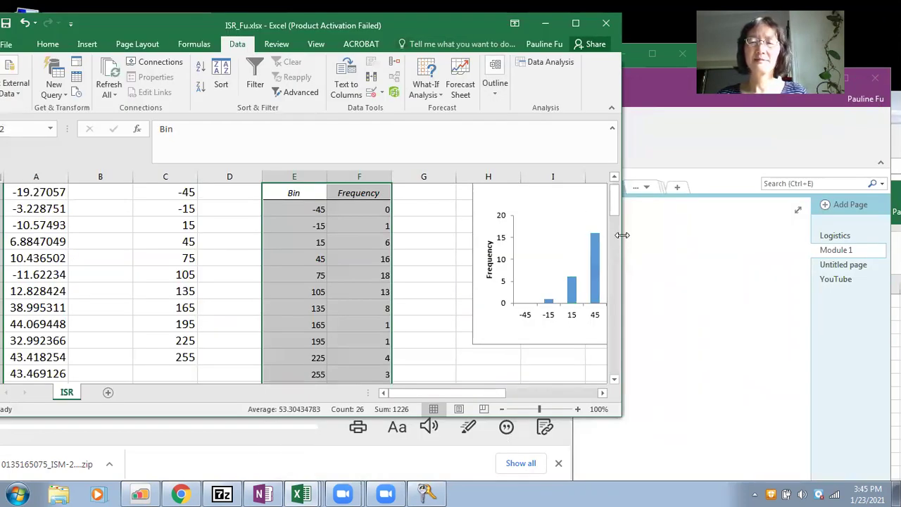
drag(622, 235, 870, 241)
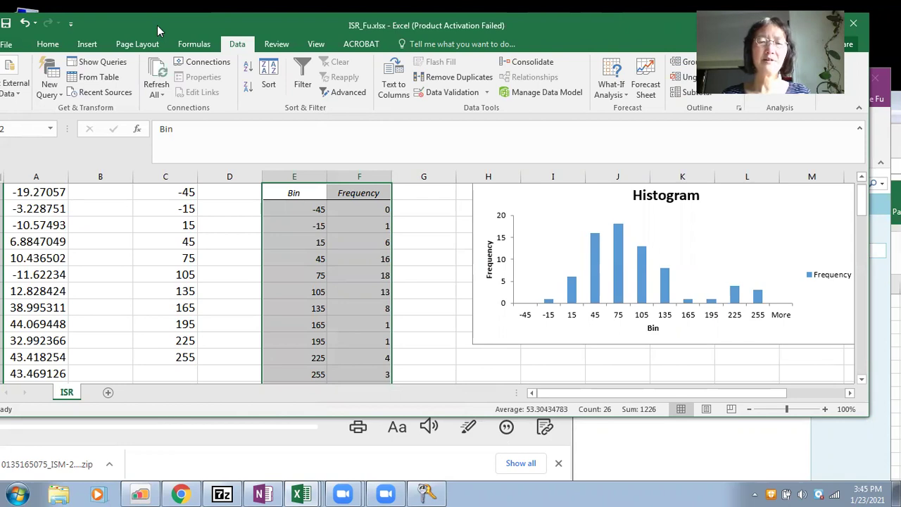
Reread the textbook problem, then back in Excel select the RDER values in column A
drag(157, 26, 250, 74)
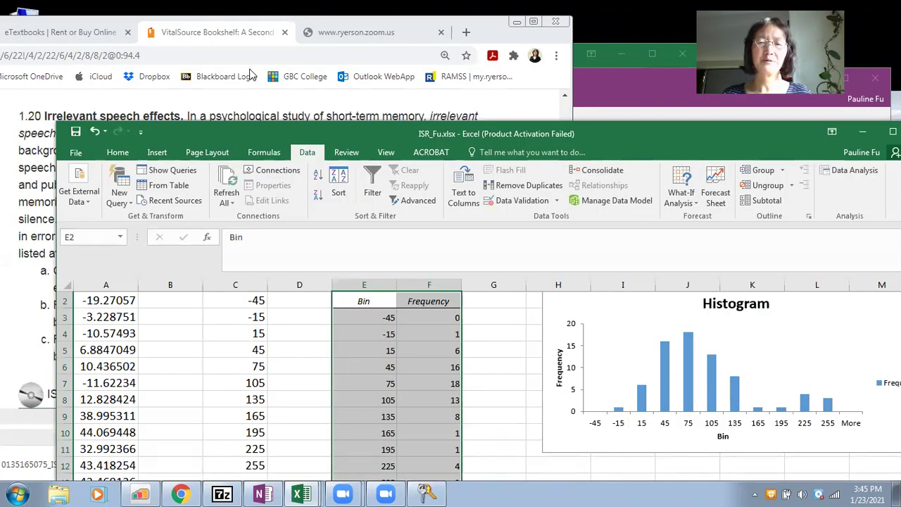
click(250, 74)
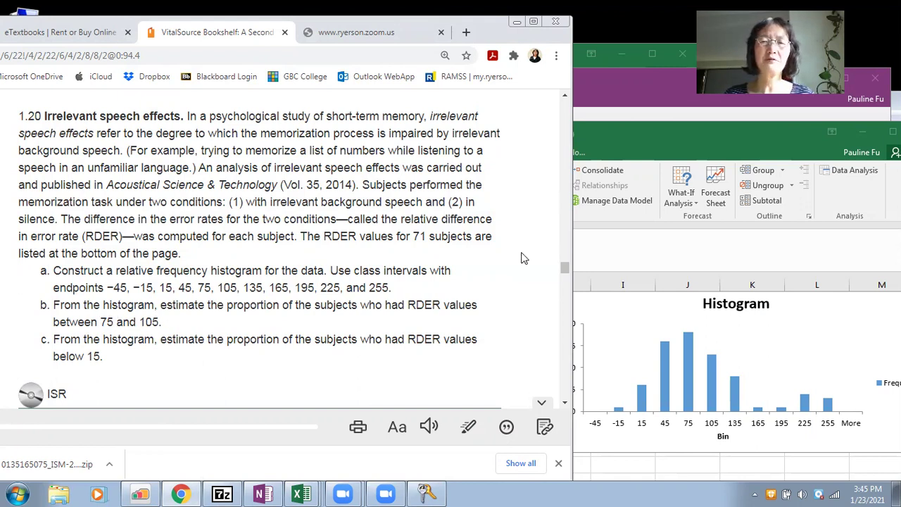
click(668, 133)
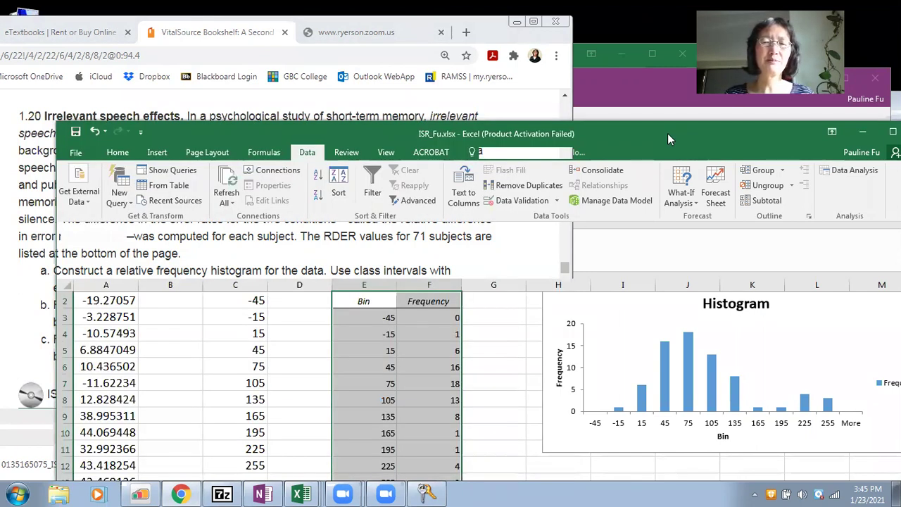
drag(667, 133, 559, 58)
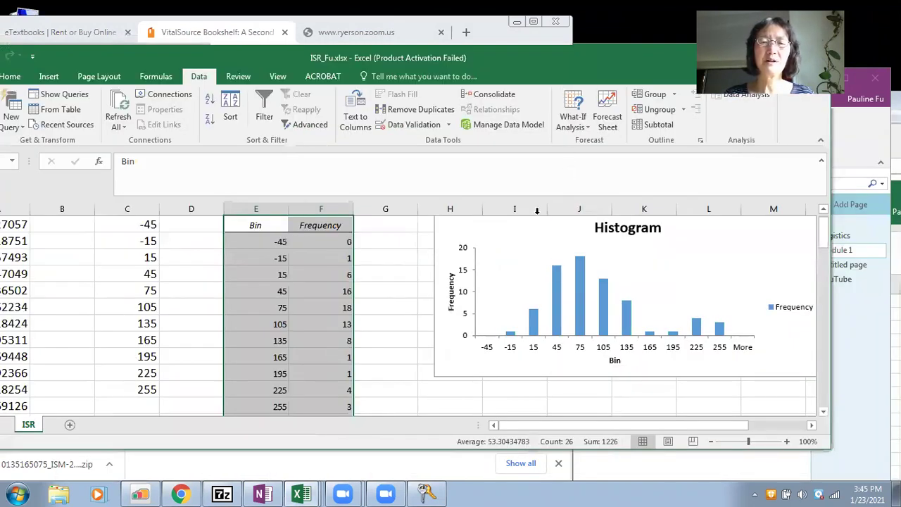
drag(358, 66, 460, 55)
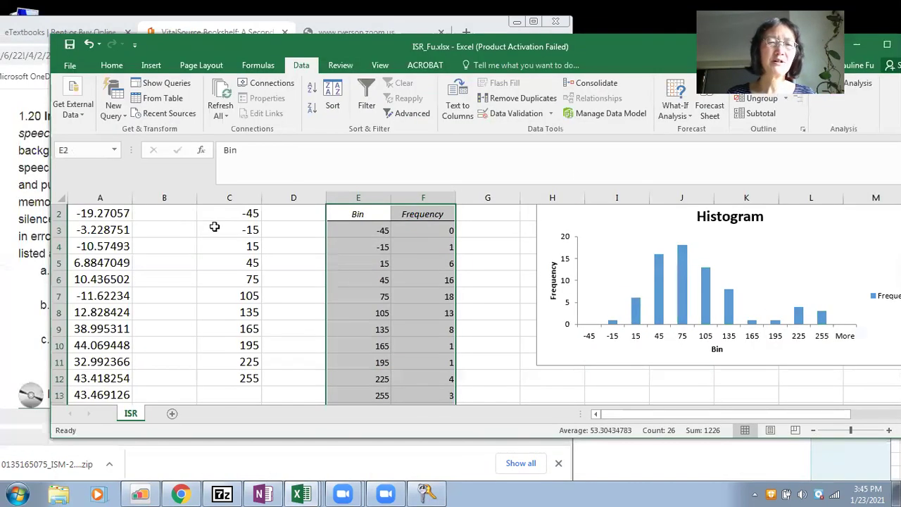
drag(113, 213, 121, 370)
click(492, 299)
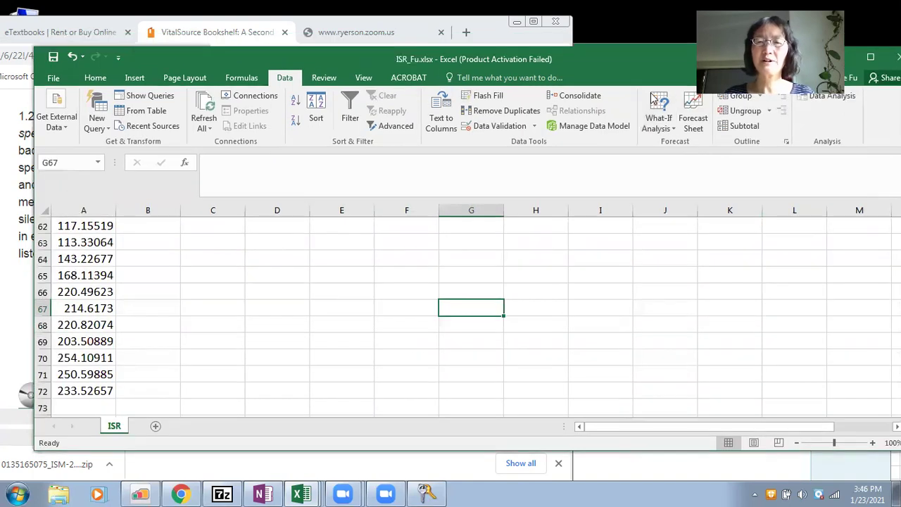
drag(848, 394, 854, 250)
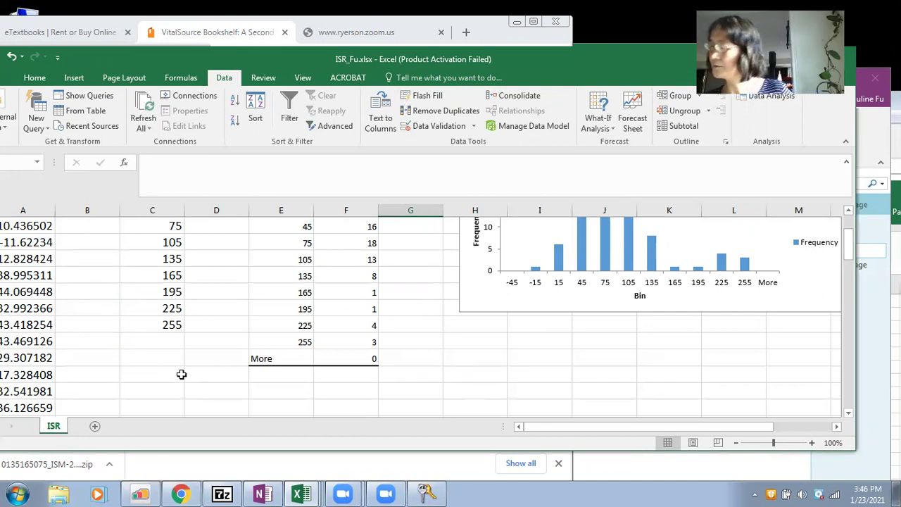
click(182, 374)
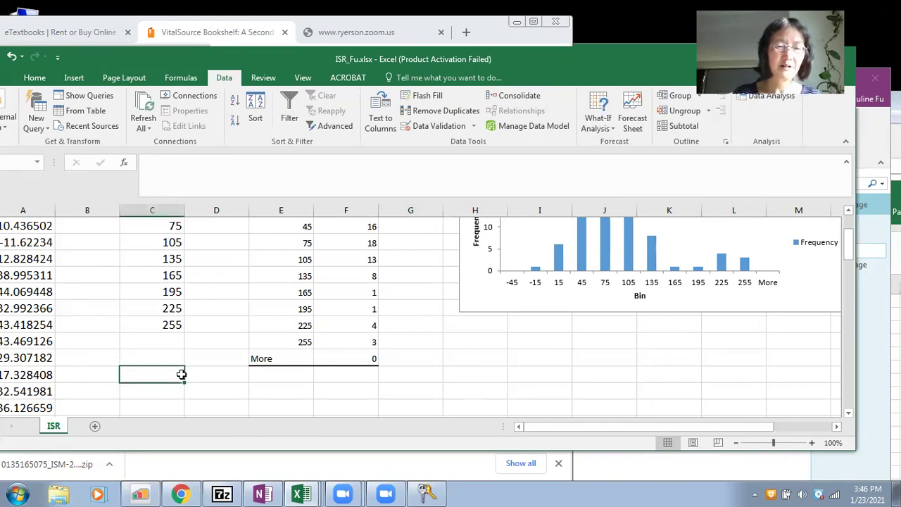
Enter =COUNTIF(A2:A72,">75") in C15, correcting the misspelled function name to return 30
text(=co)
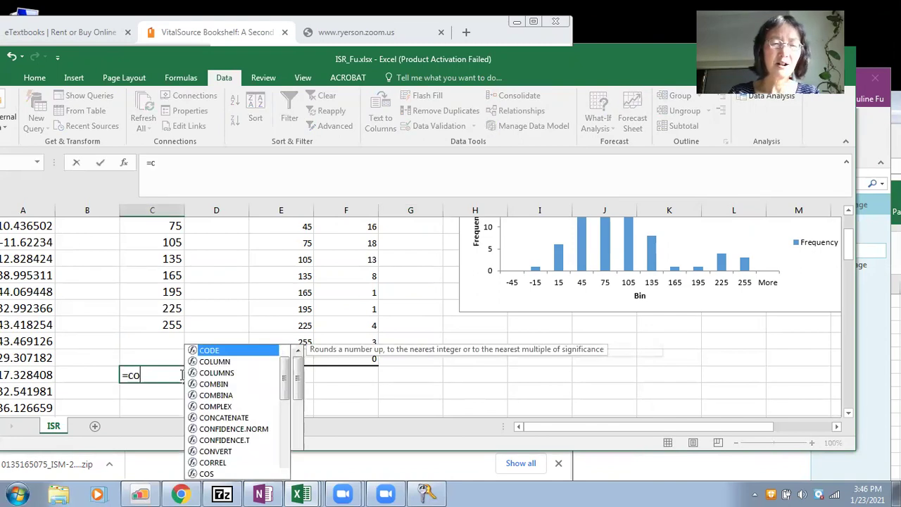
text(unif()
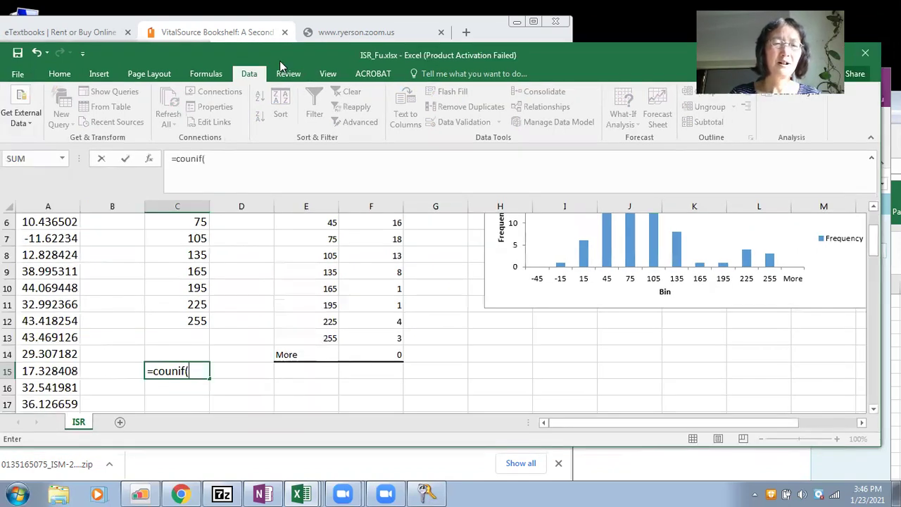
text(2)
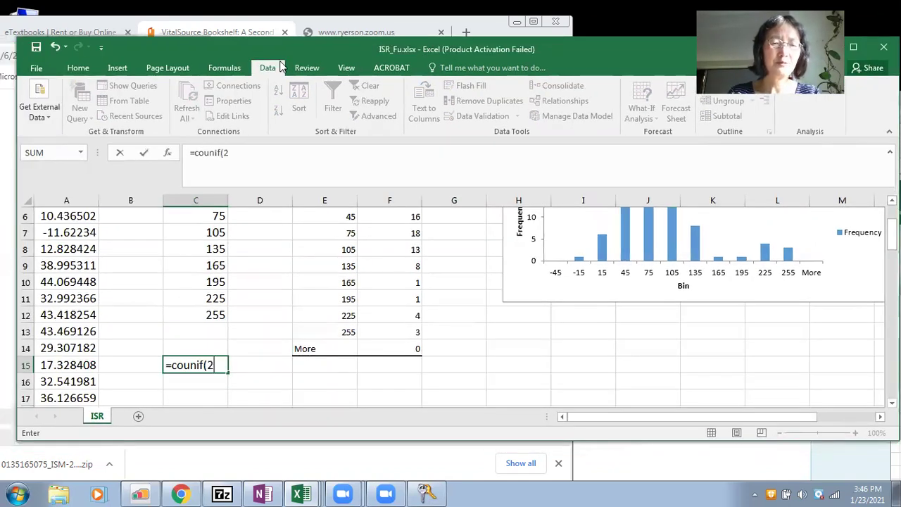
key(BackSpace)
text(a2:)
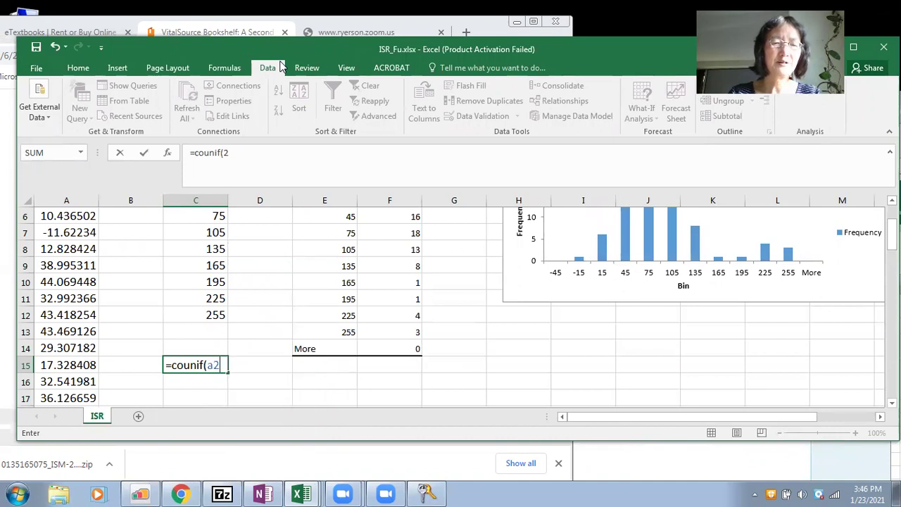
text(a)
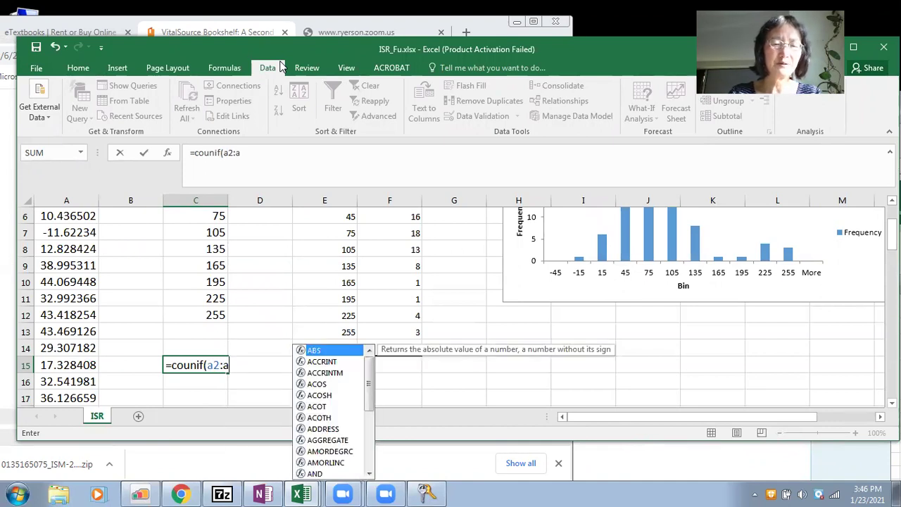
text(72,")
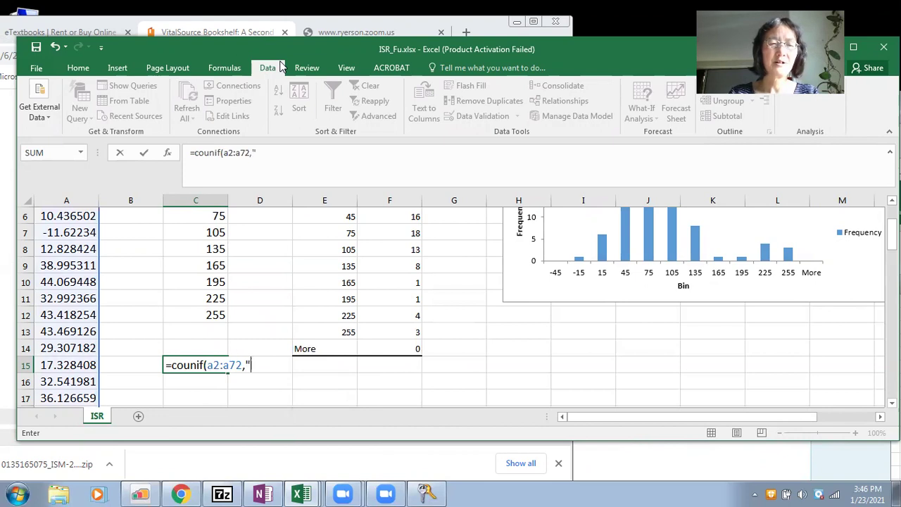
text(>75"))
key(Return)
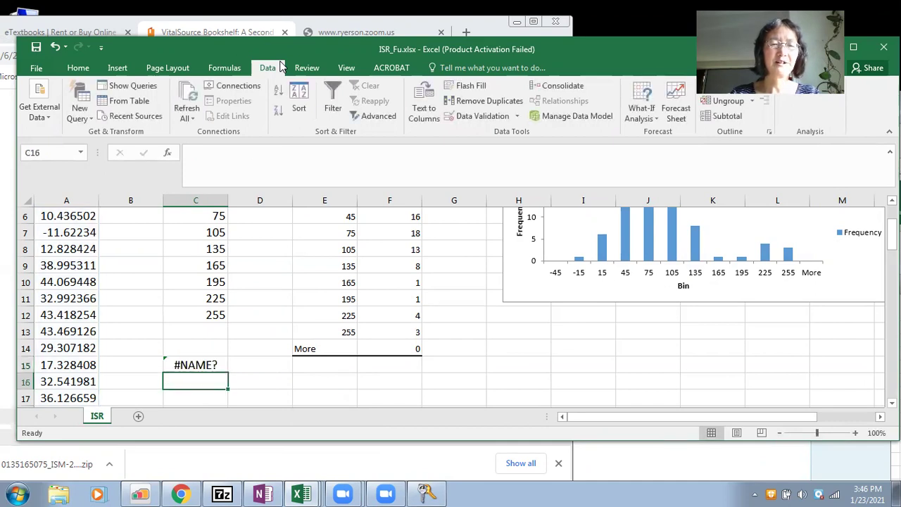
click(180, 365)
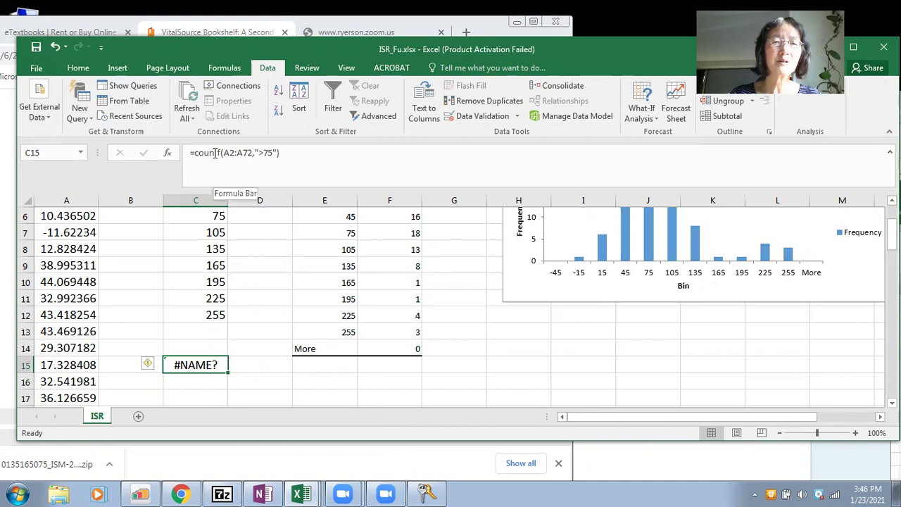
click(215, 152)
text(t)
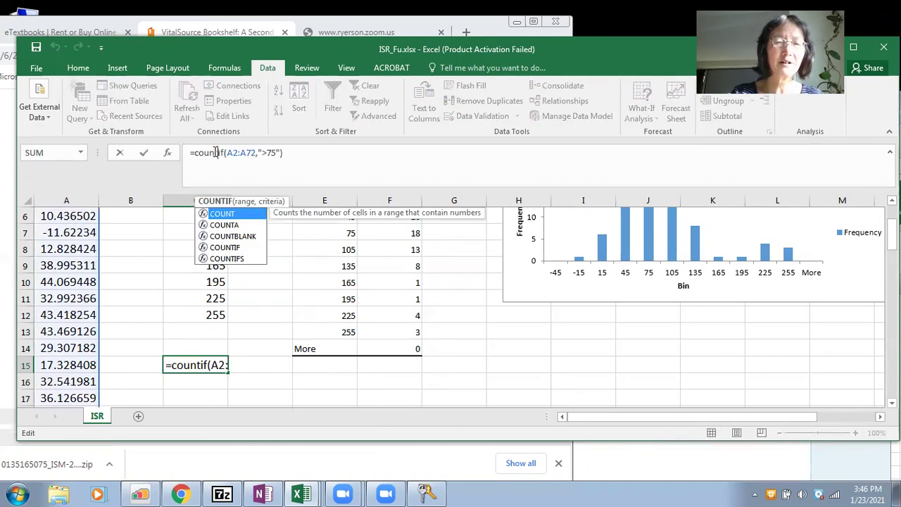
click(315, 152)
key(Return)
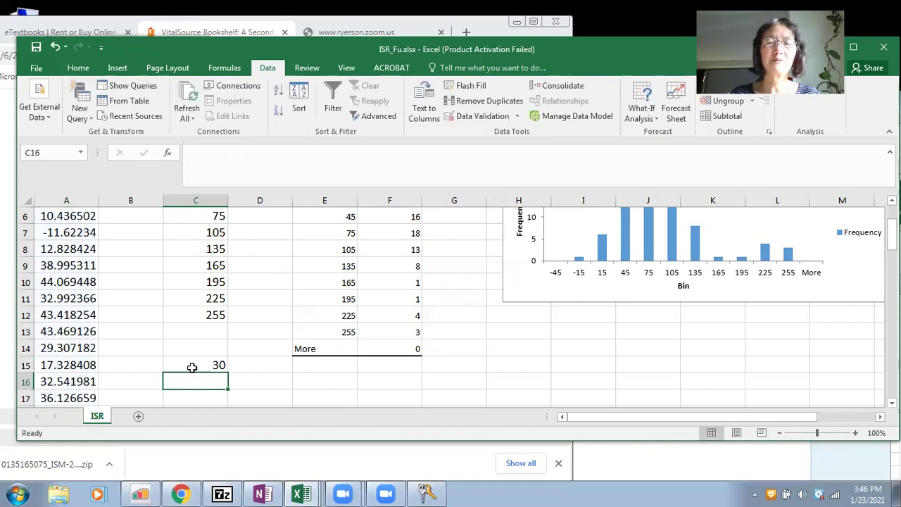
Enter =COUNTIF(A2:A72,">105") in C16, fixing the mistyped range, to return 17
text(=c)
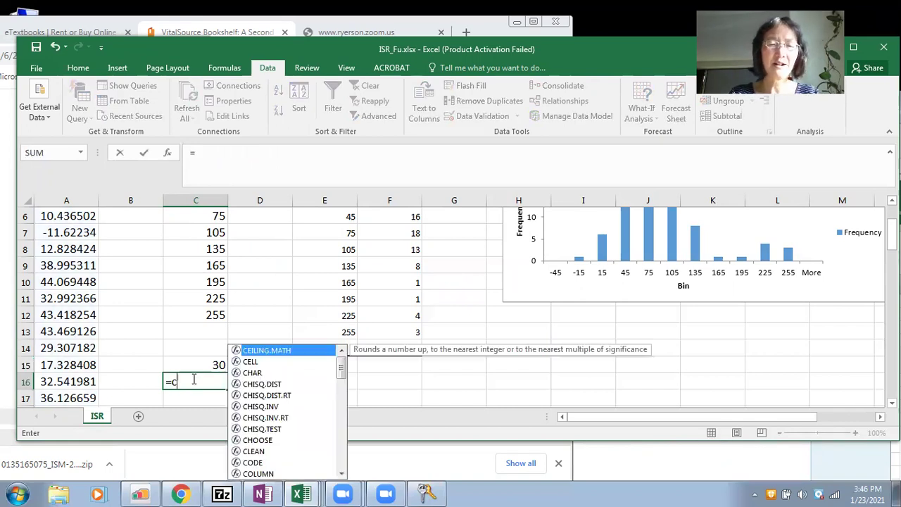
text(ouna72,tif(a)
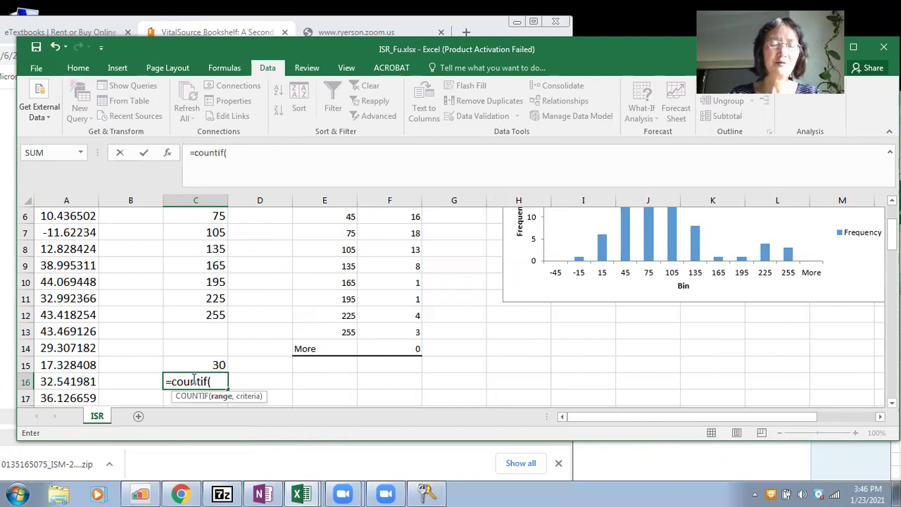
text(2:)
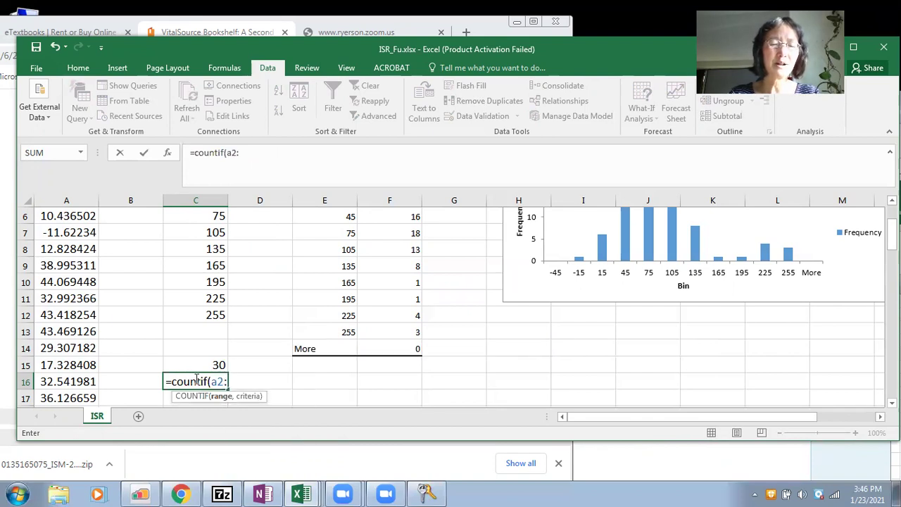
click(196, 381)
text(a72,)
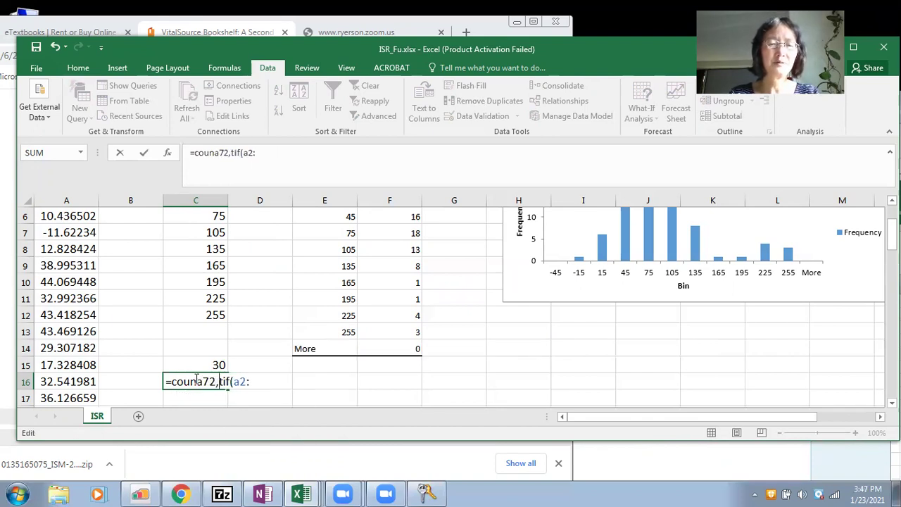
key(BackSpace)
key(BackSpace)
key(BackSpace)
key(BackSpace)
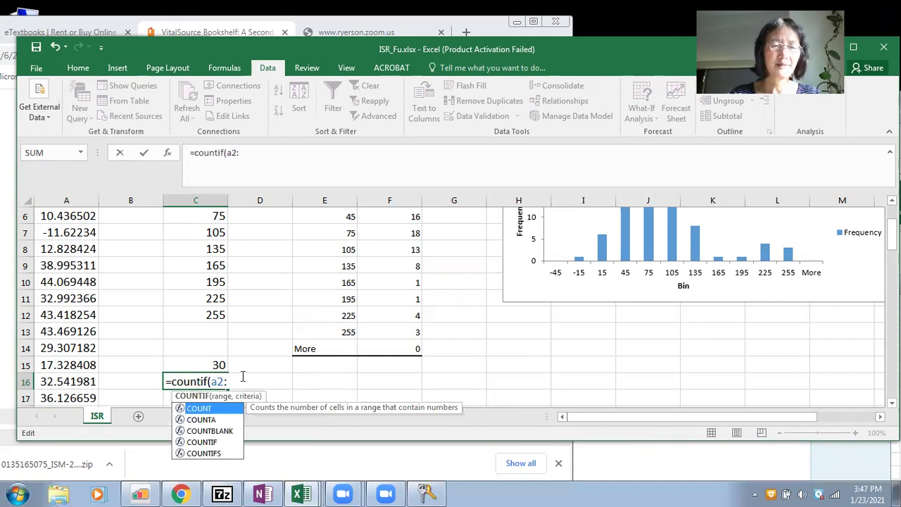
key(End)
text(a)
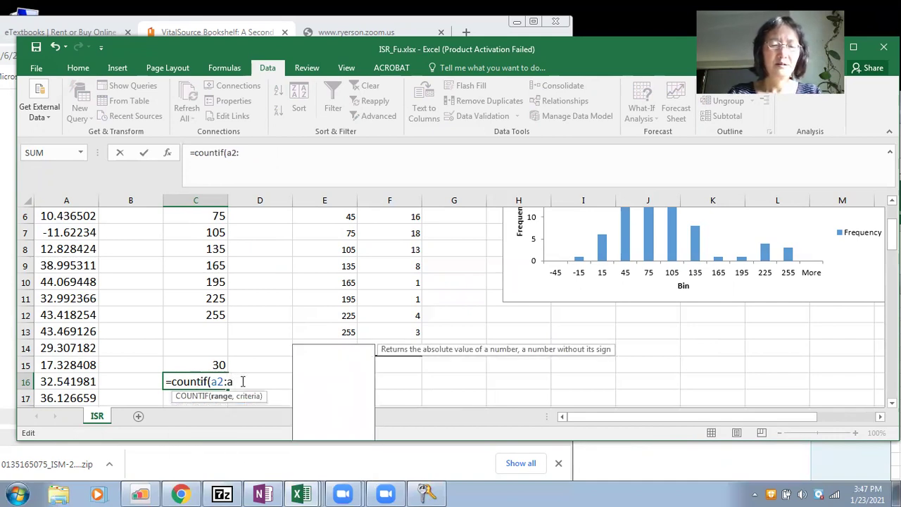
text(72,)
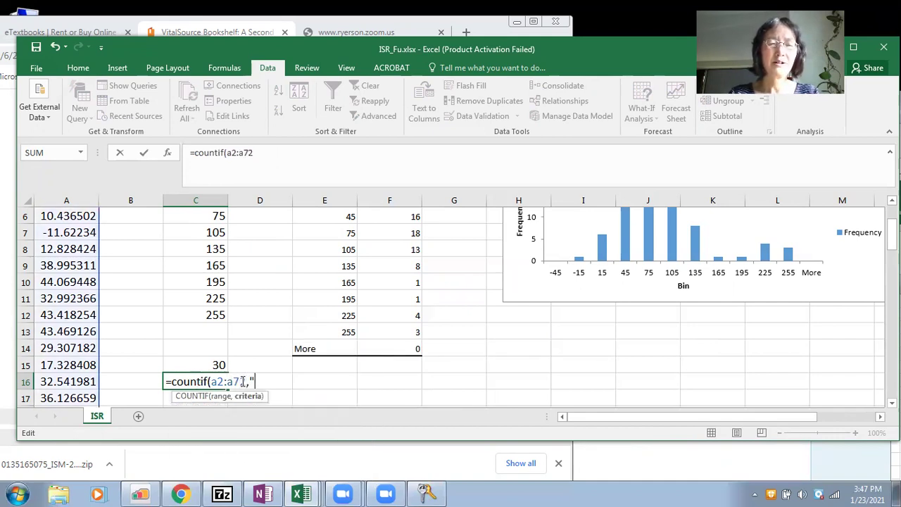
text(">105)
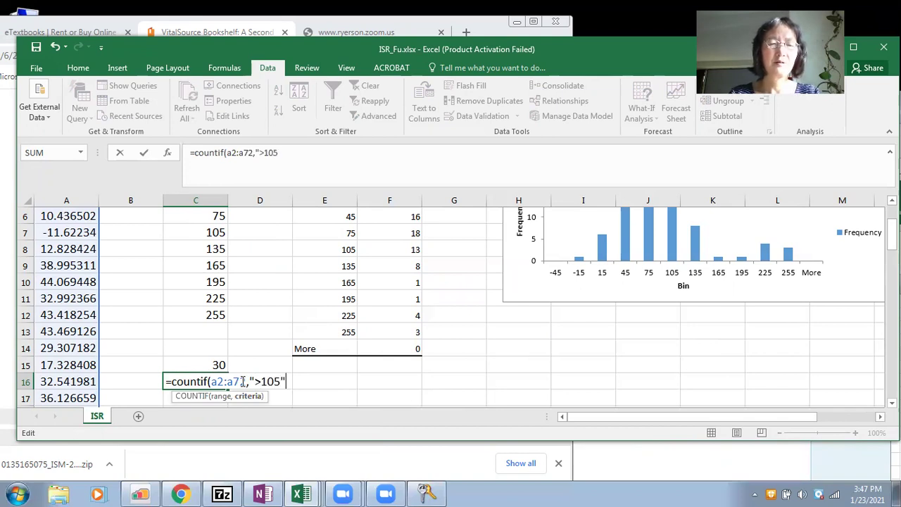
text("))
key(Return)
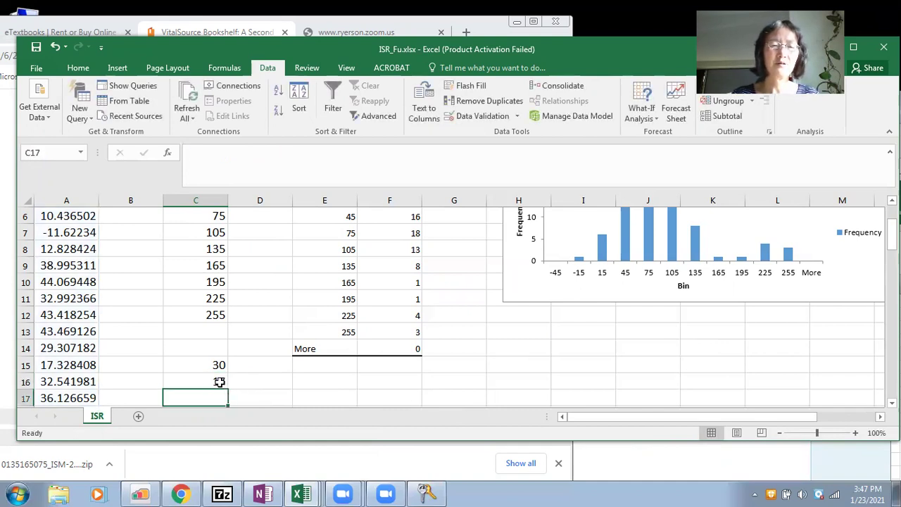
click(219, 381)
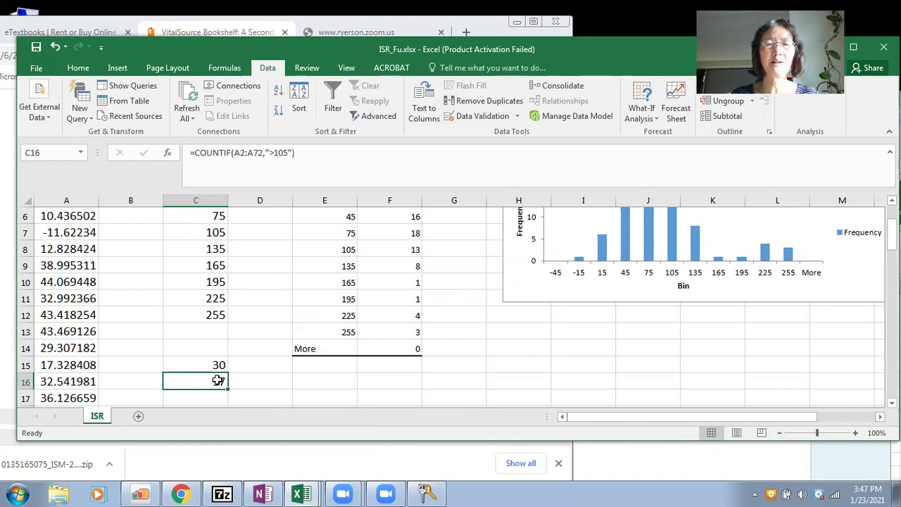
click(212, 399)
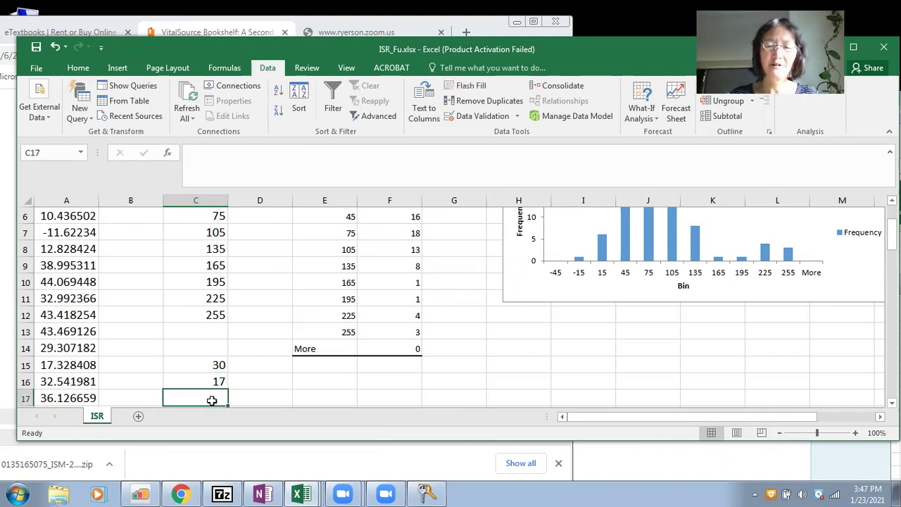
Enter =C15-C16 in cell C17, returning 13
text(=)
click(205, 365)
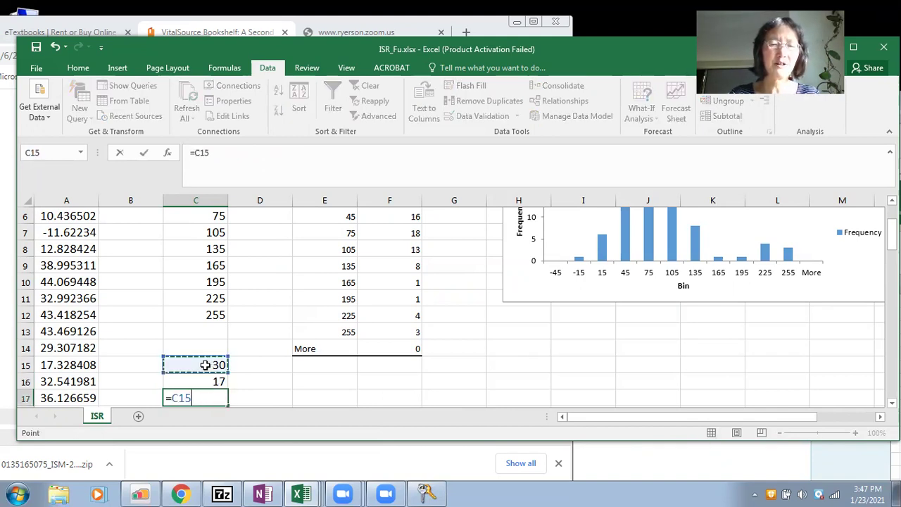
text(-)
click(199, 381)
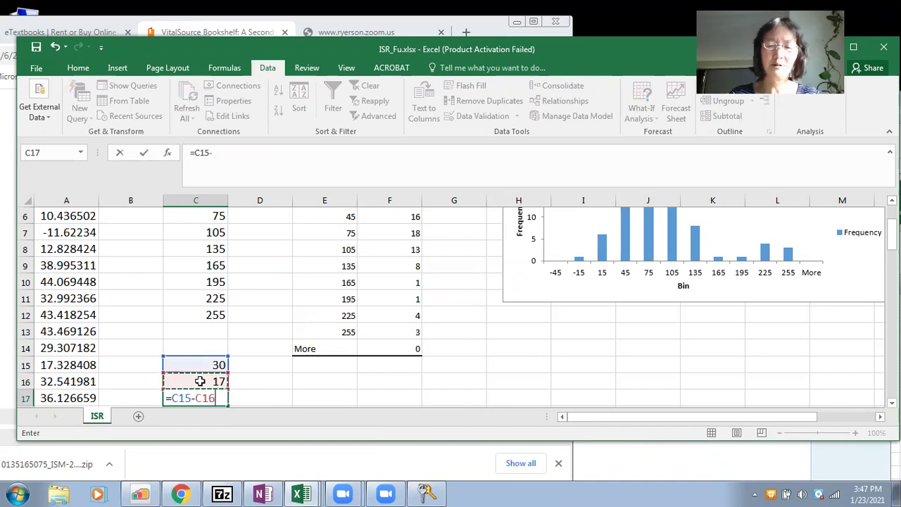
key(Return)
click(191, 381)
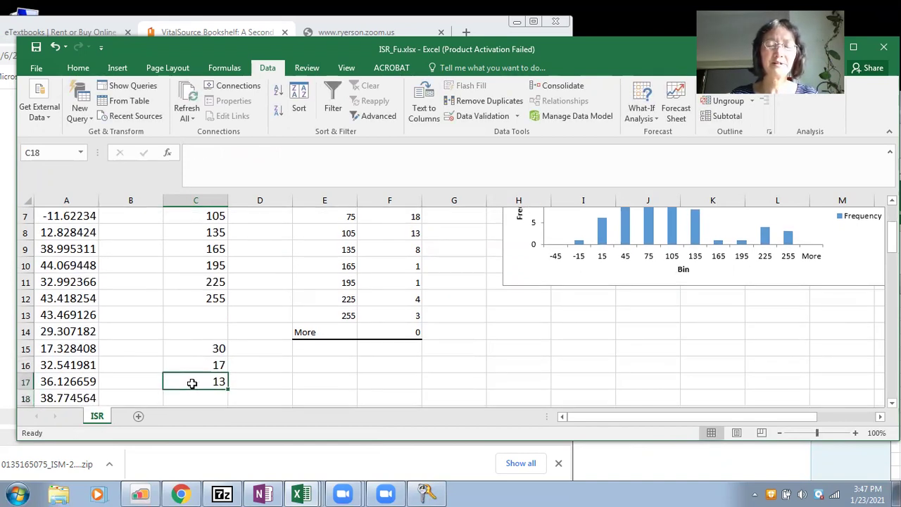
Scroll through the sheet to confirm the RDER data ends at row 72
scroll(129, 346, up, 2)
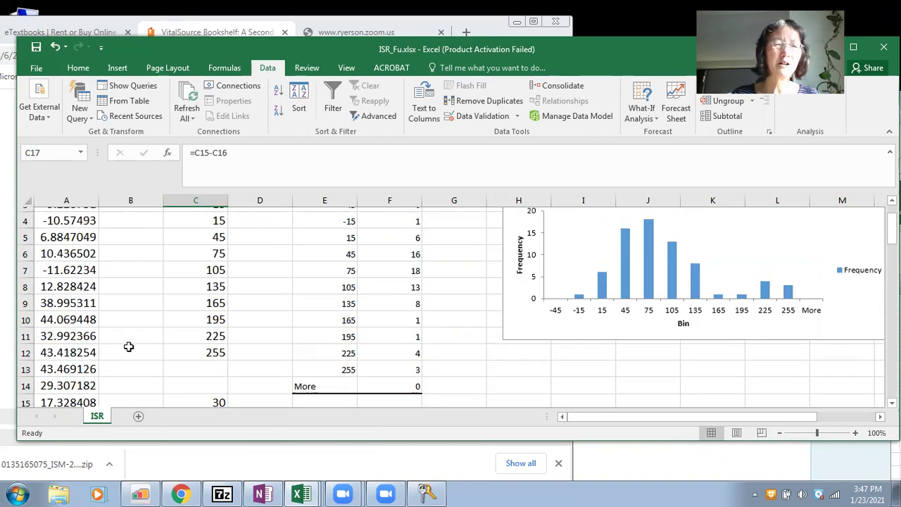
scroll(129, 347, down, 19)
scroll(129, 346, down, 20)
scroll(128, 346, up, 20)
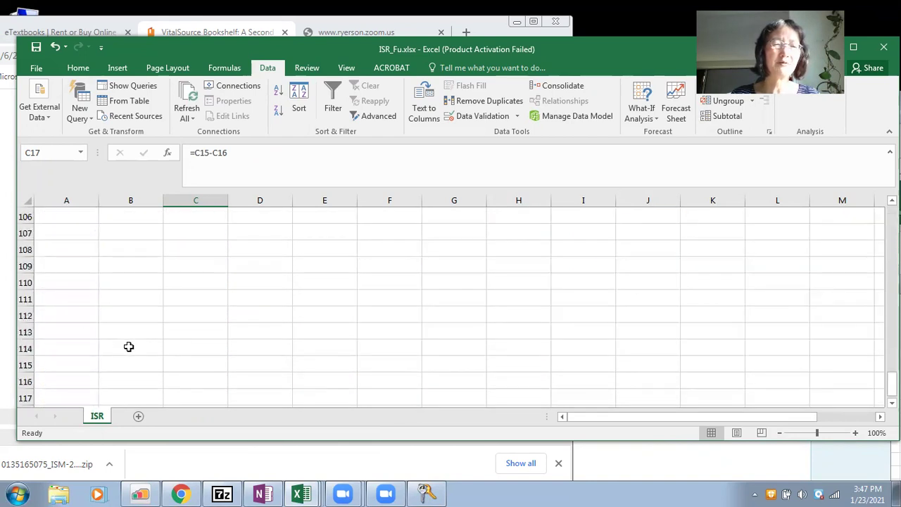
scroll(129, 346, down, 14)
scroll(129, 346, up, 12)
scroll(129, 346, down, 5)
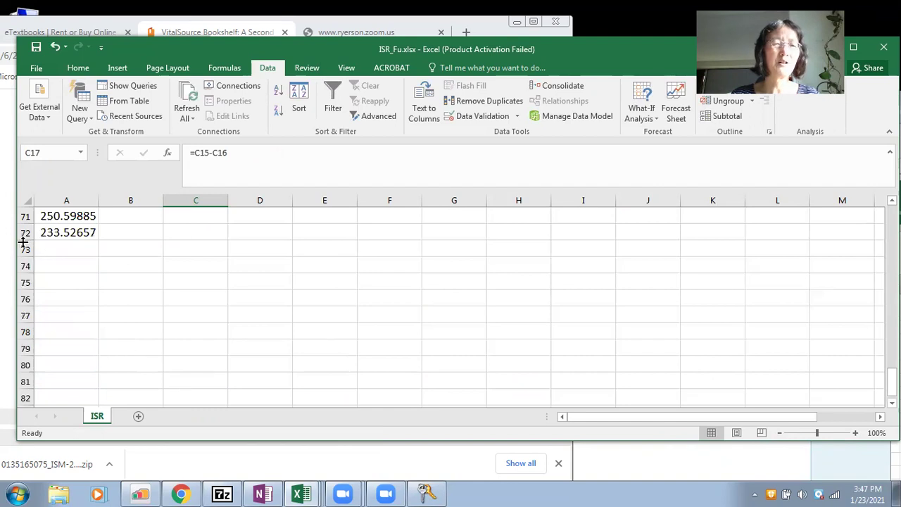
click(49, 233)
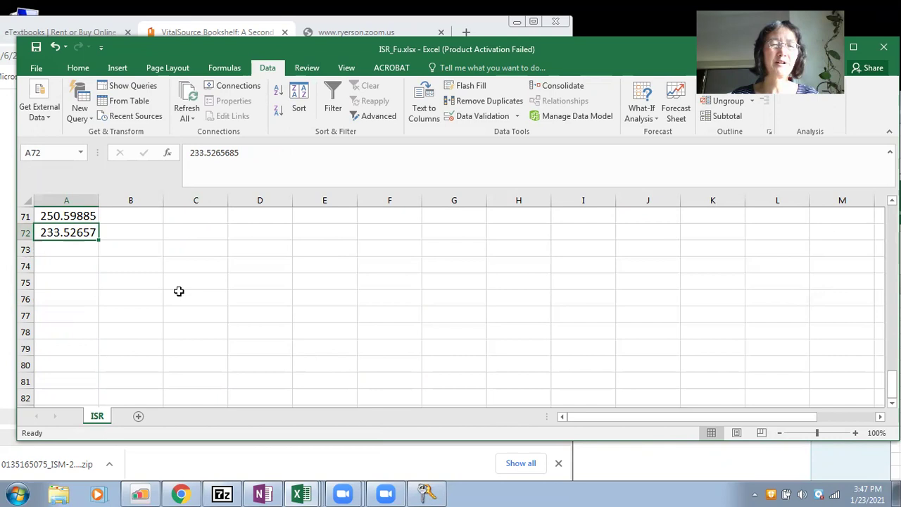
scroll(179, 291, up, 12)
scroll(179, 291, down, 20)
scroll(179, 290, up, 20)
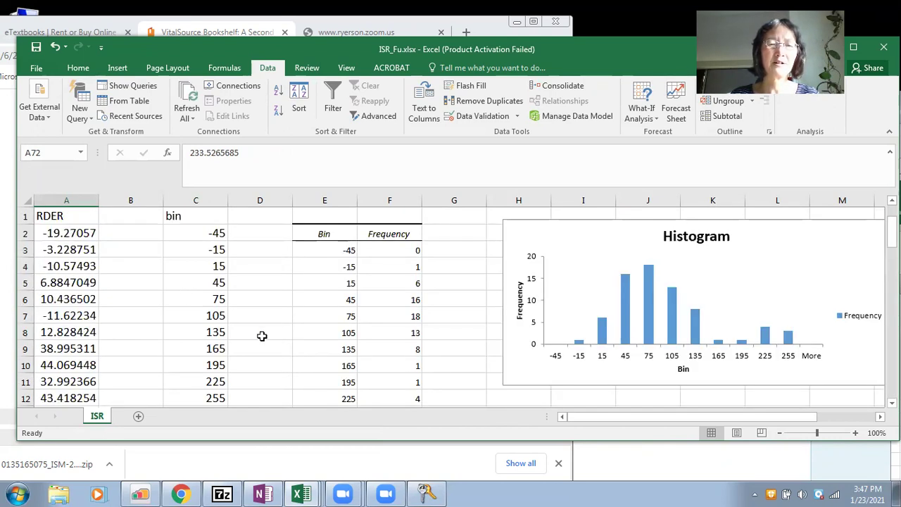
scroll(261, 336, down, 7)
scroll(262, 336, up, 5)
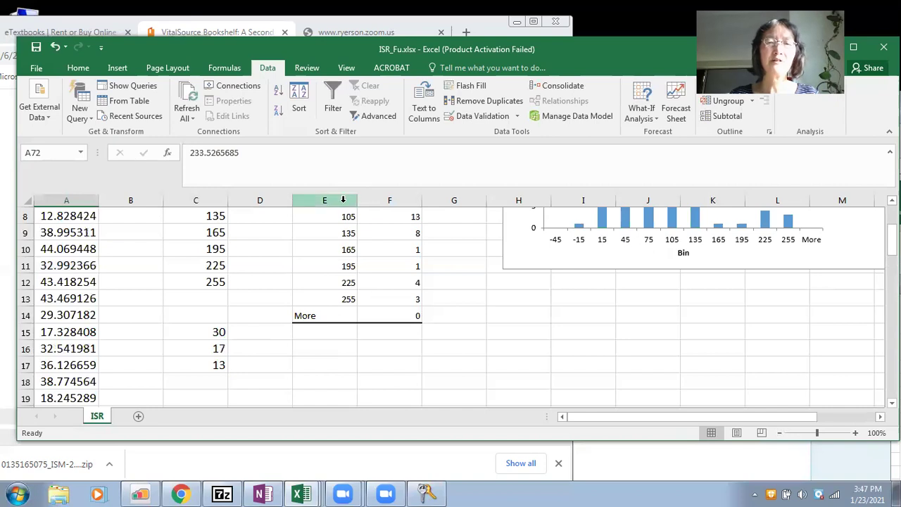
Enter =C17/71 in D17 to get the proportion 0.1830986 for RDER between 75 and 105
drag(326, 48, 390, 249)
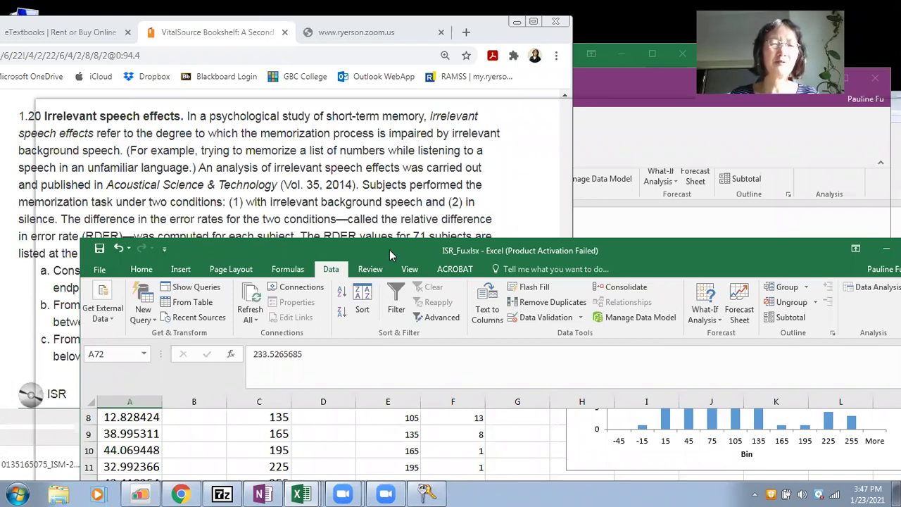
drag(390, 249, 403, 47)
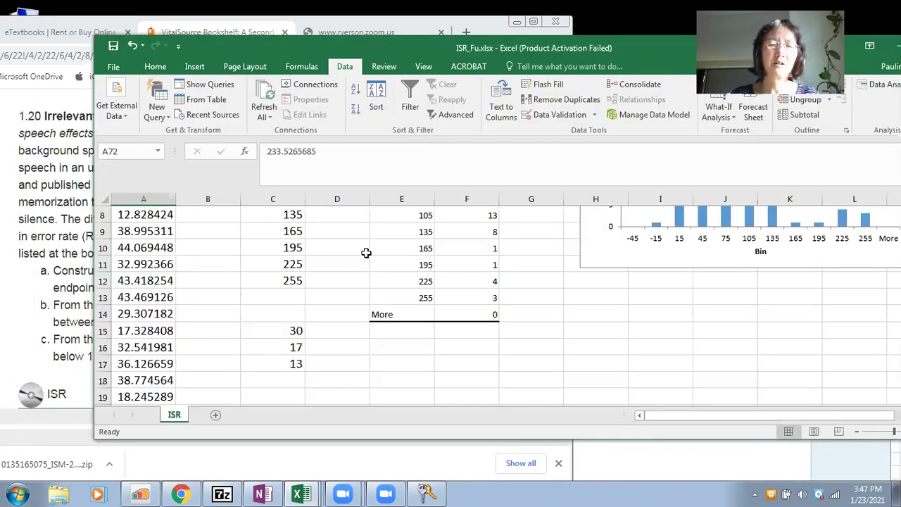
click(341, 363)
text(=)
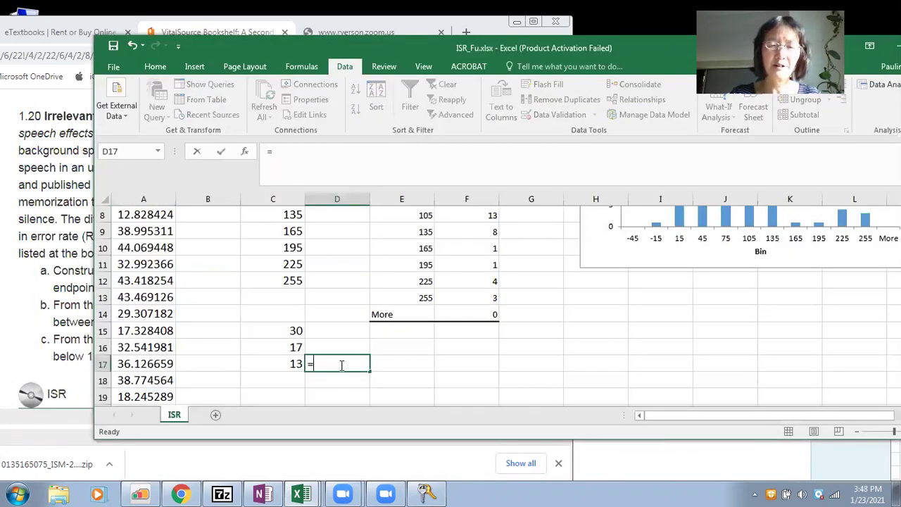
click(297, 366)
text(/71)
key(Return)
click(349, 362)
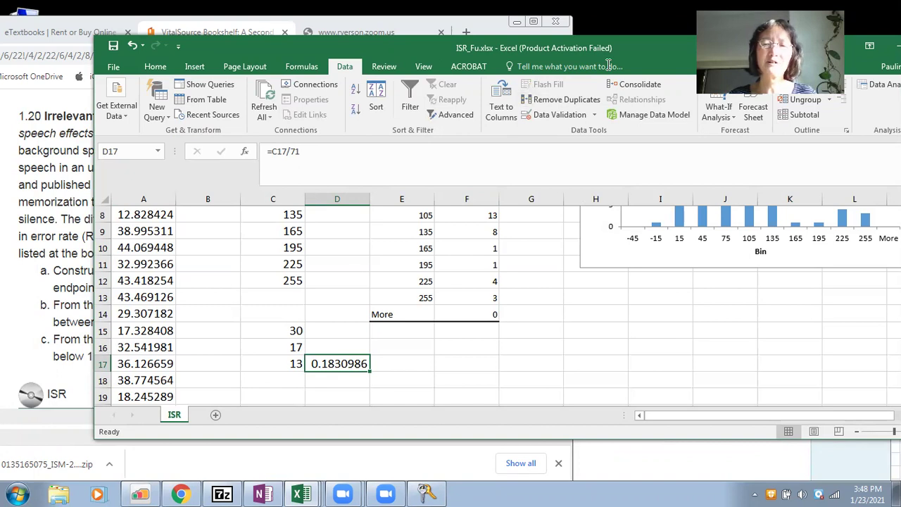
drag(608, 48, 522, 52)
drag(882, 240, 882, 235)
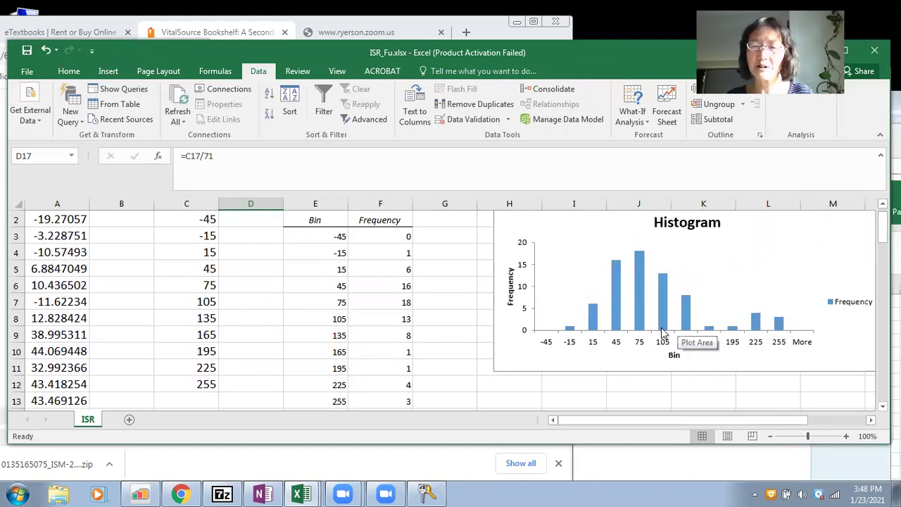
Copy the histogram chart to the clipboard from its right-click menu
mouse_move(663, 325)
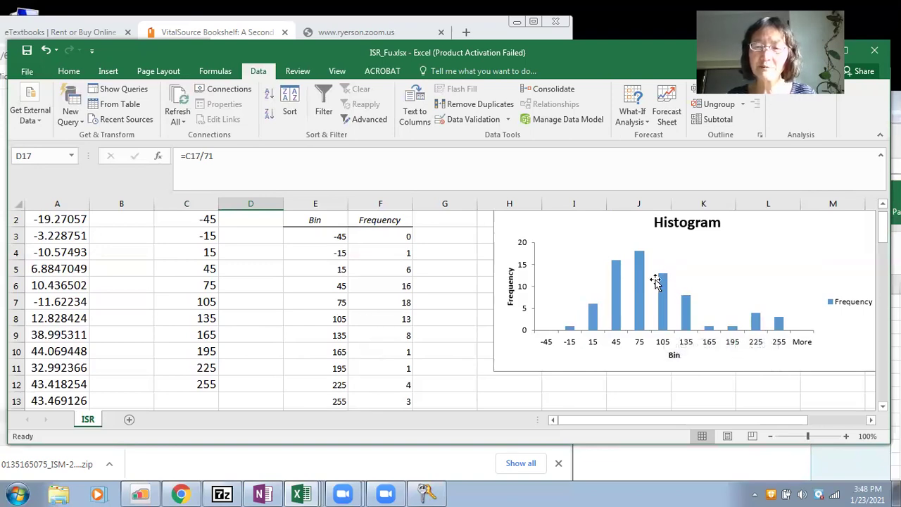
mouse_move(663, 280)
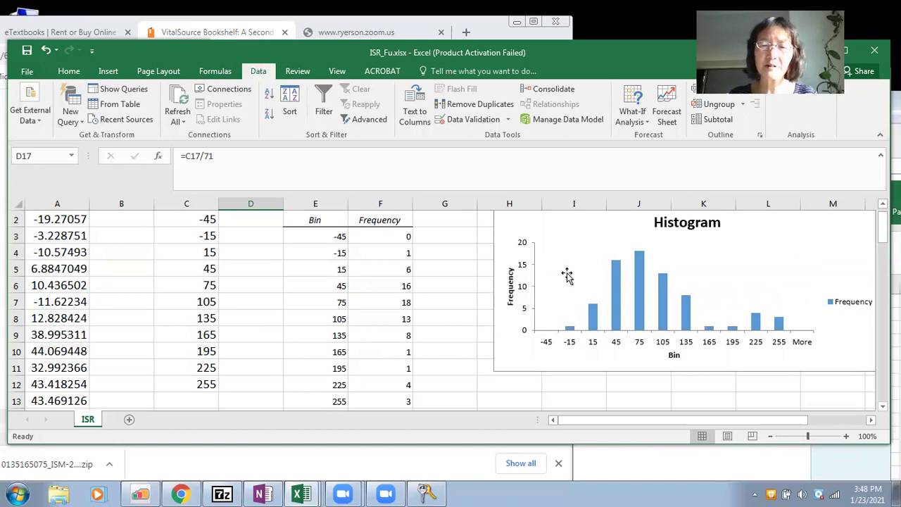
click(549, 238)
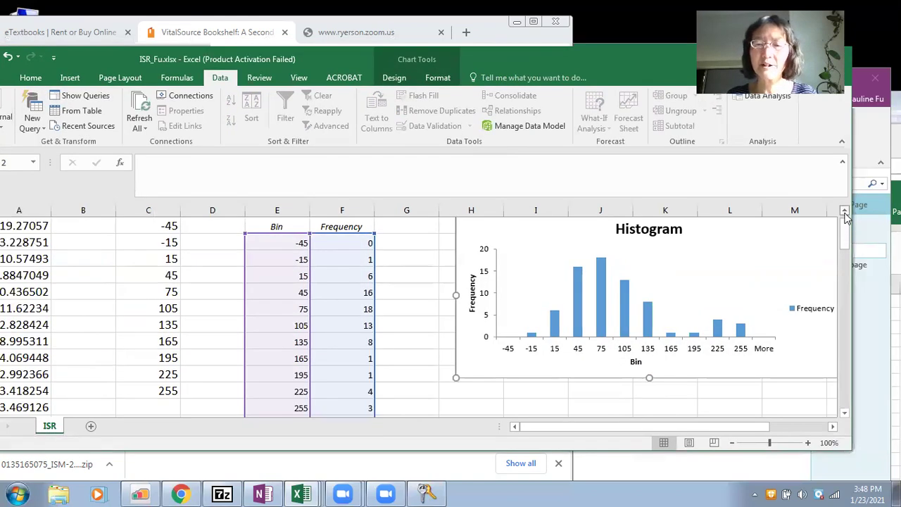
click(844, 211)
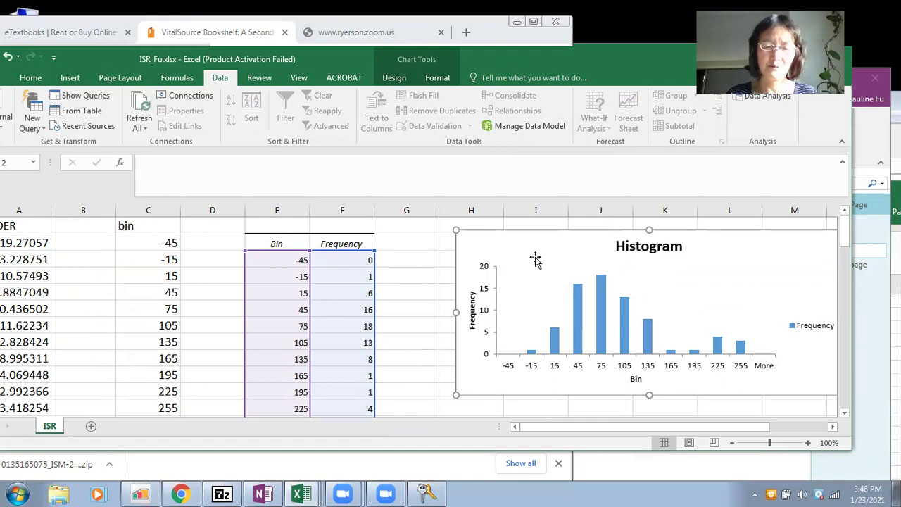
drag(534, 257, 461, 260)
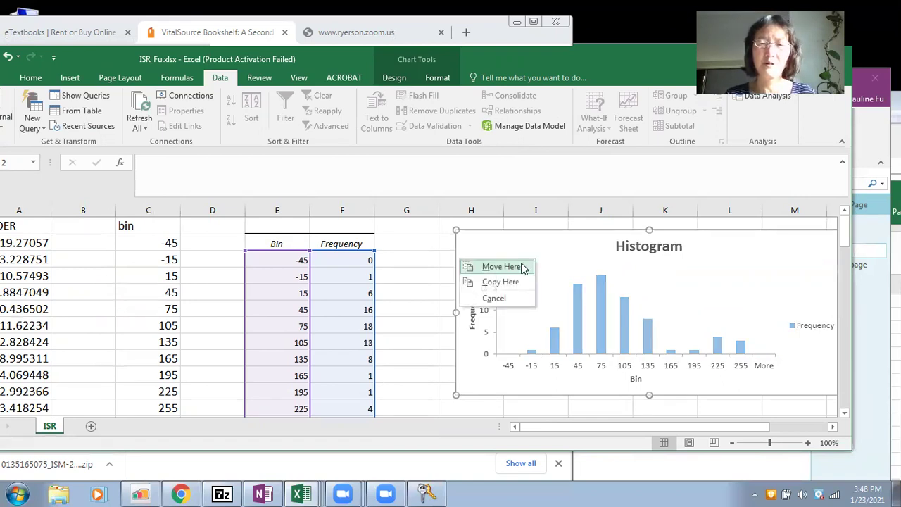
key(Escape)
right_click(577, 245)
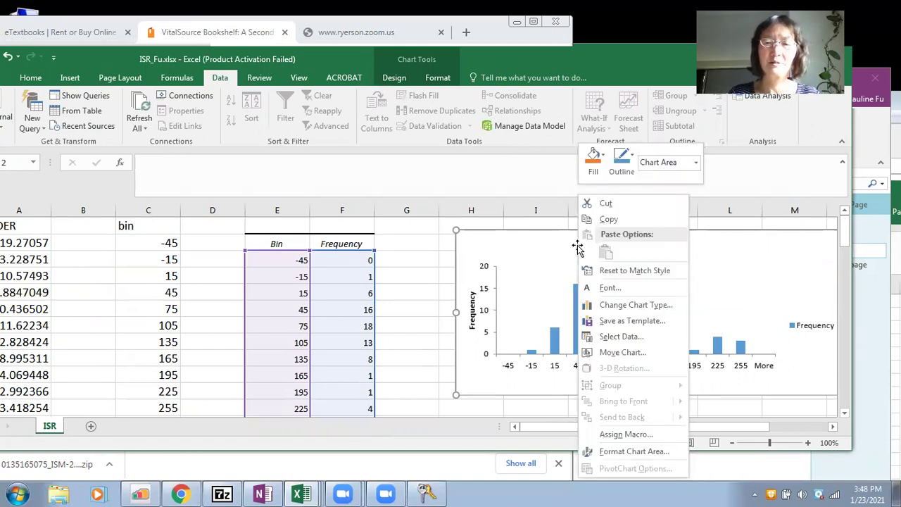
click(625, 219)
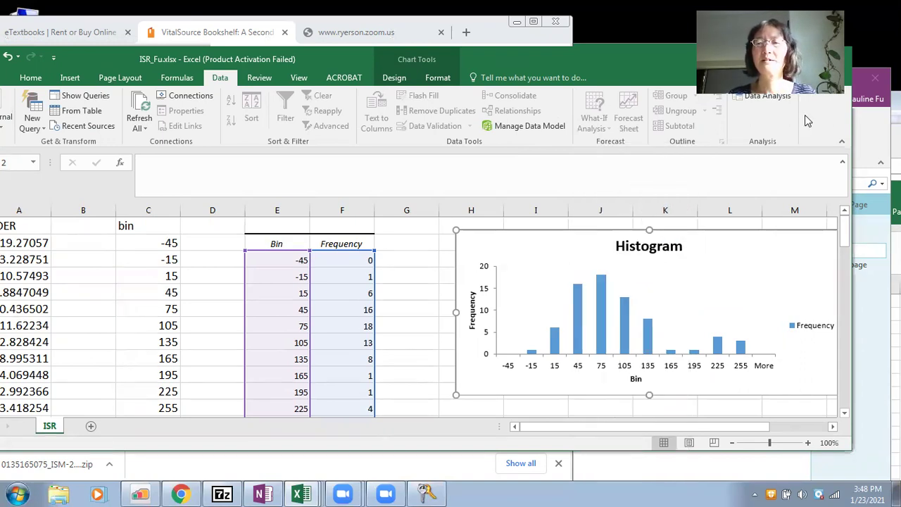
click(871, 133)
Paste the histogram onto OneNote's Module 1 page and maximize the OneNote window
click(149, 278)
key(ctrl+v)
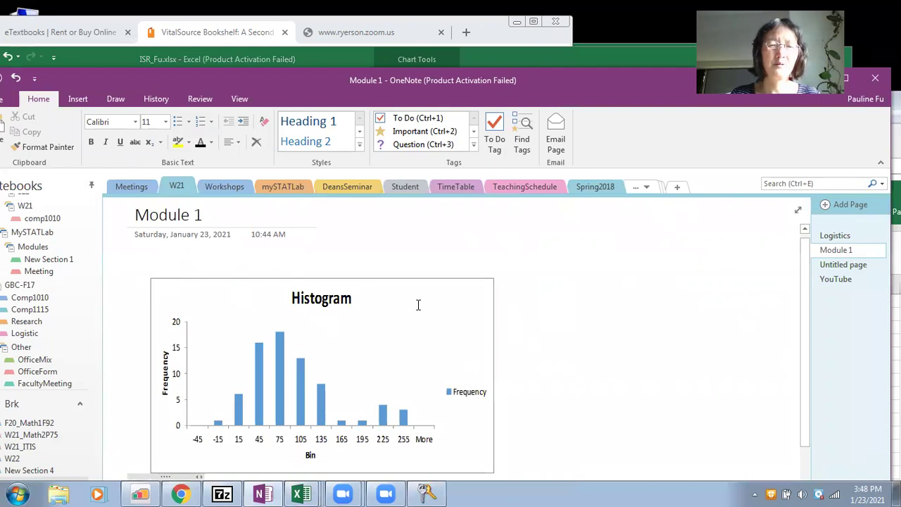
double_click(309, 78)
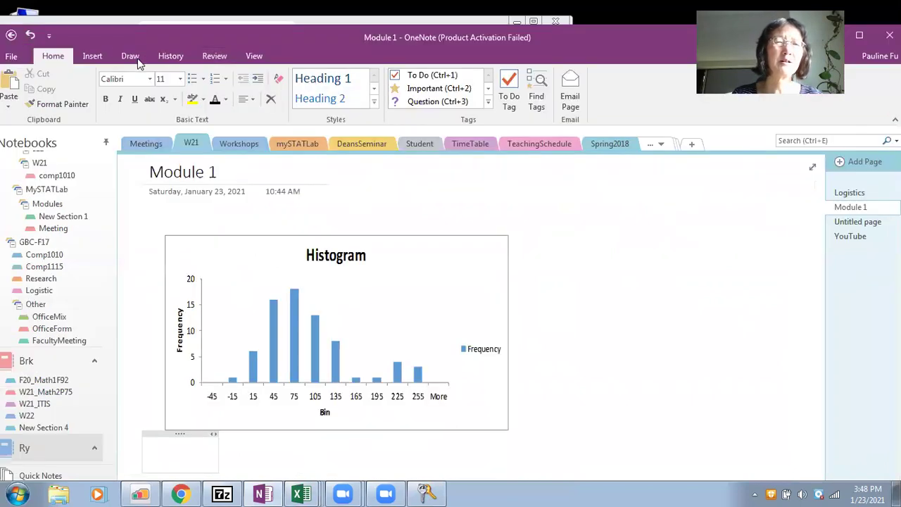